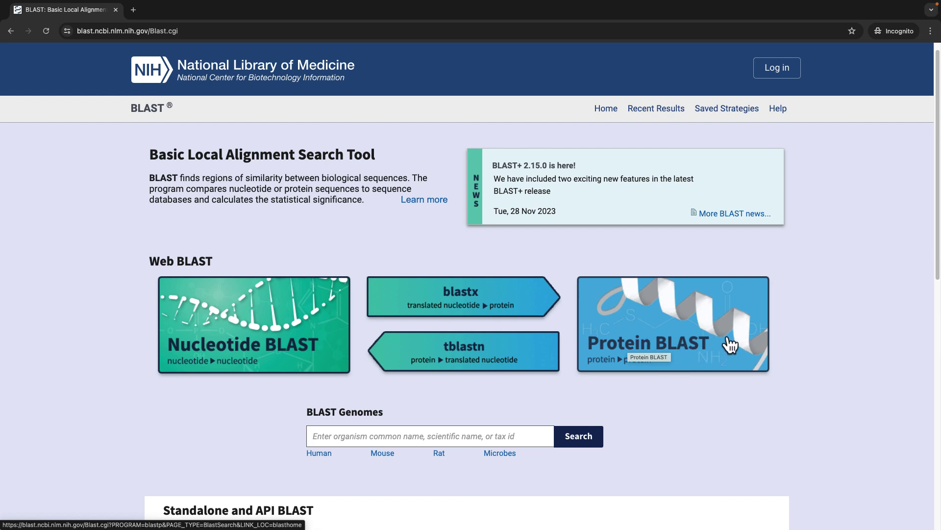
click(678, 336)
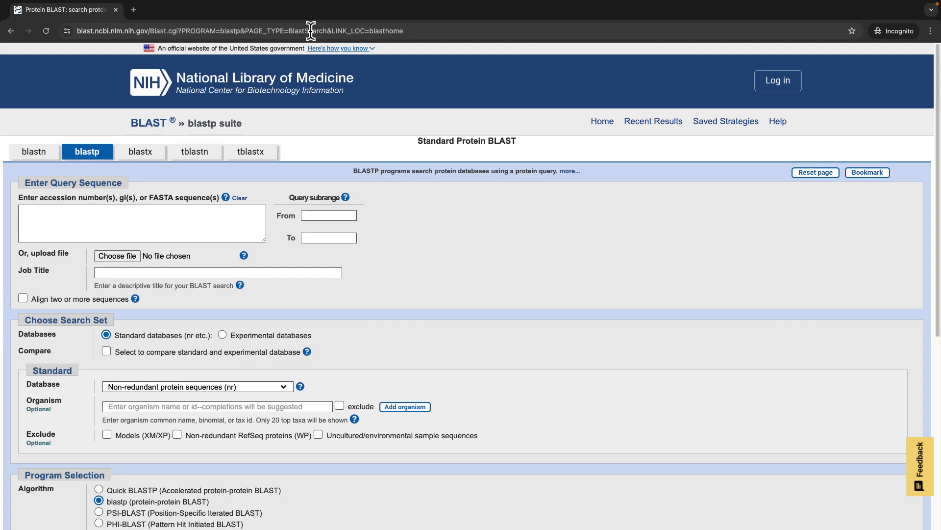
click(136, 10)
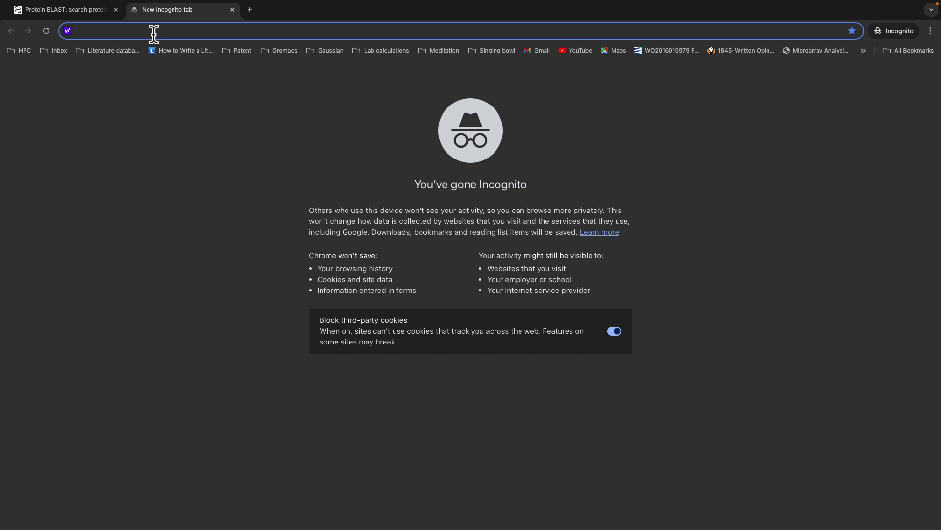
text(www.uniprot.org)
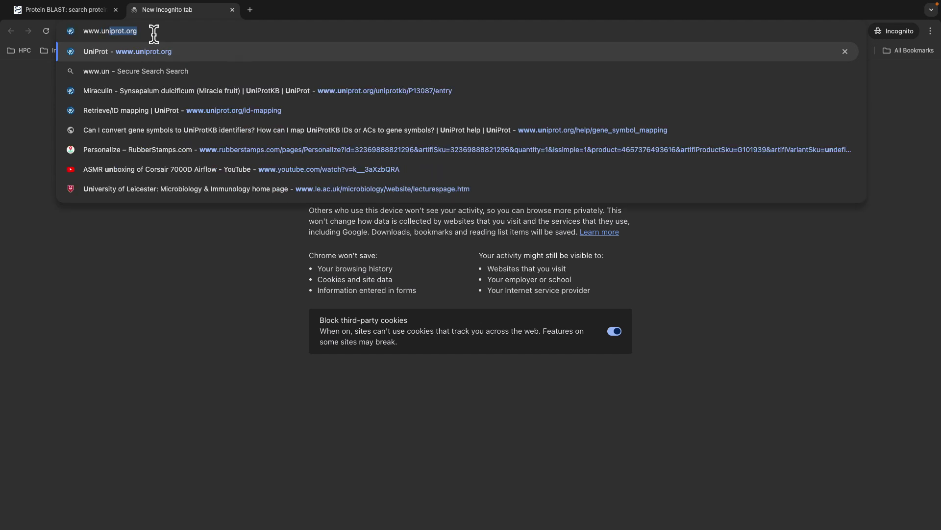
key(Return)
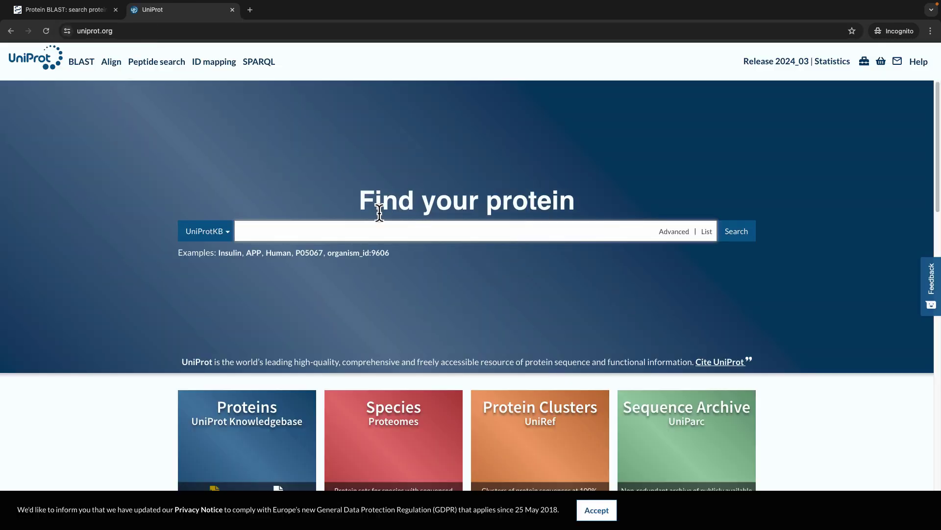
Step: Search UniProtKB for the protein accession P22303
click(412, 229)
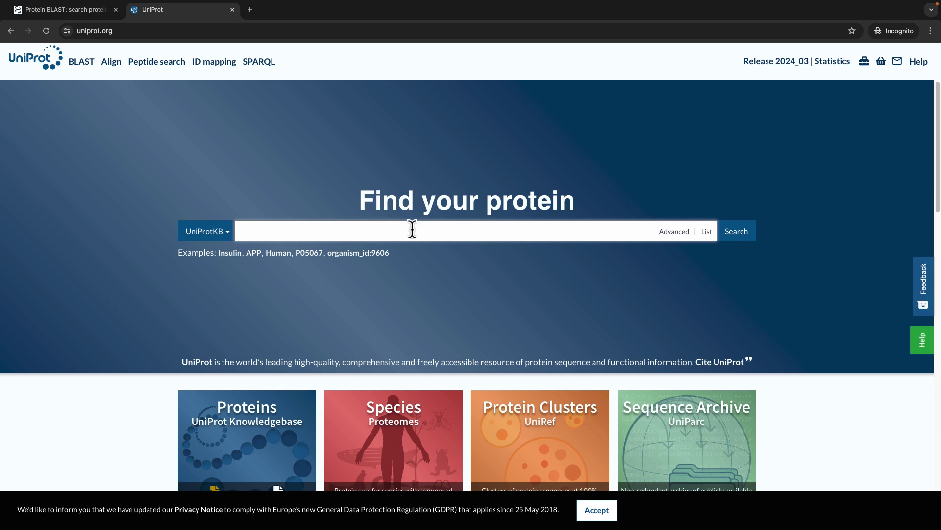
text(P22303)
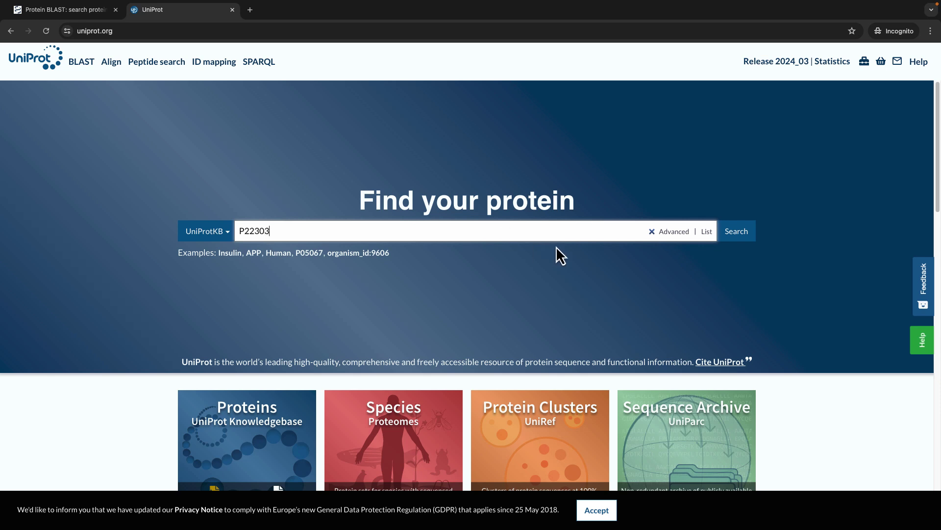
click(730, 237)
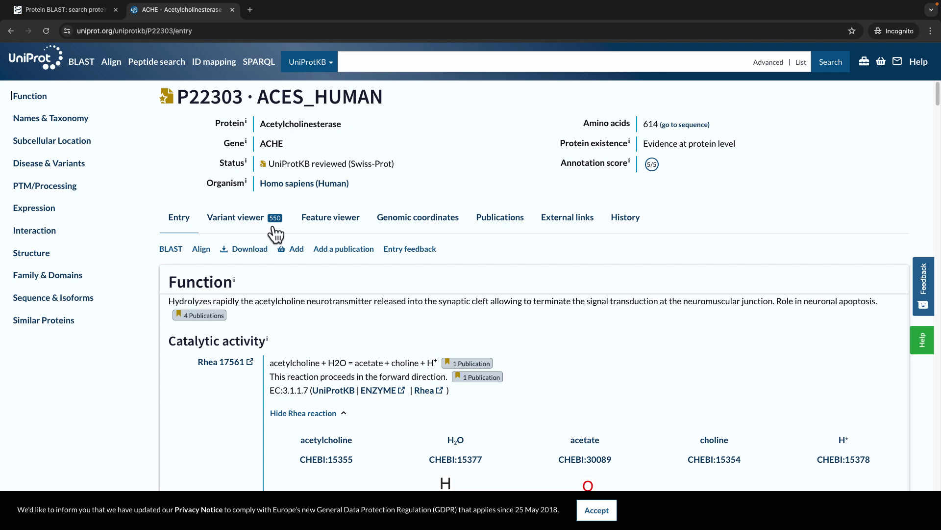
Step: Go to the entry's Sequence & Isoforms section and open the FASTA file of canonical isoform P22303-1
click(75, 309)
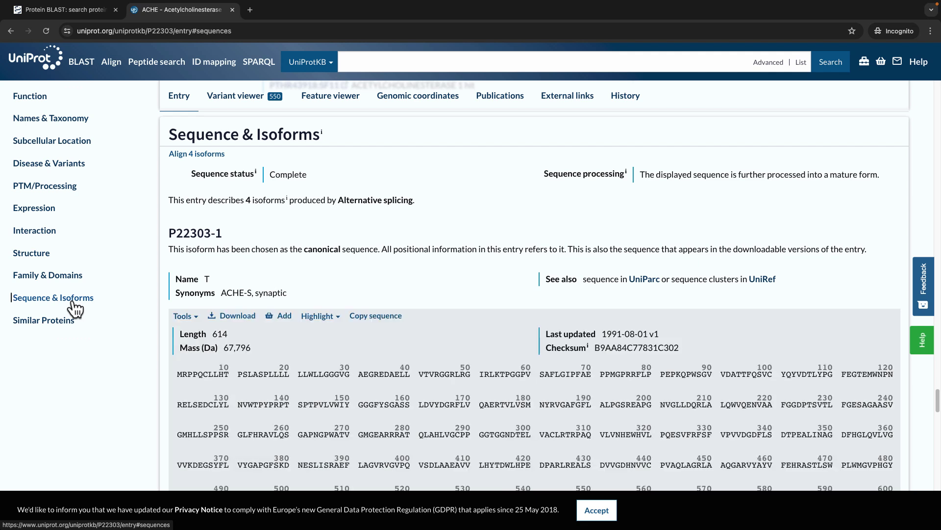
scroll(384, 376, down, 1)
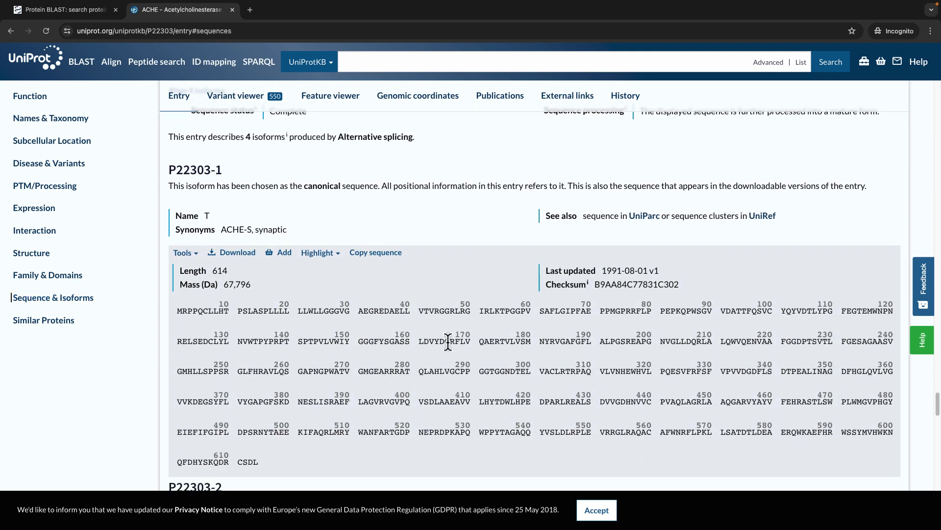
click(240, 256)
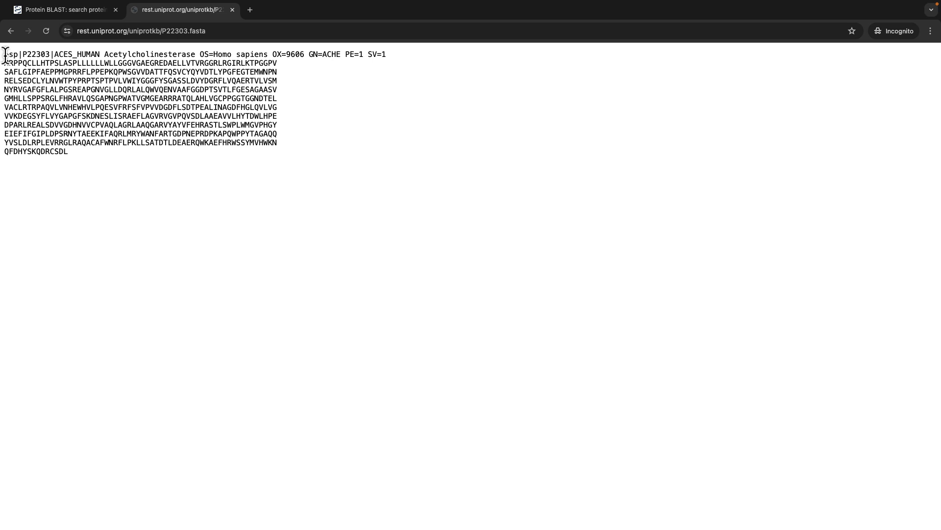
Step: Copy the complete P22303 FASTA record, including its header line
drag(7, 55, 3, 55)
drag(103, 166, 4, 81)
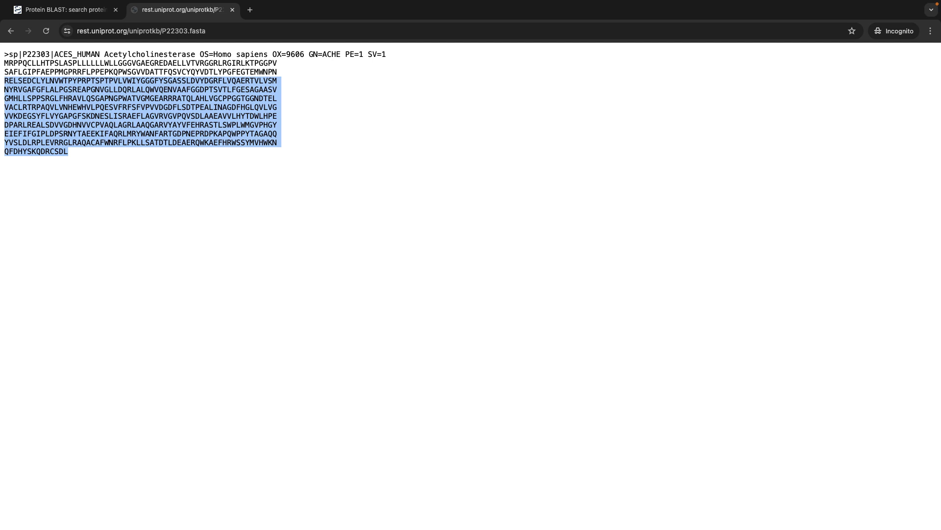
drag(84, 161, 4, 80)
drag(58, 172, 5, 47)
right_click(30, 81)
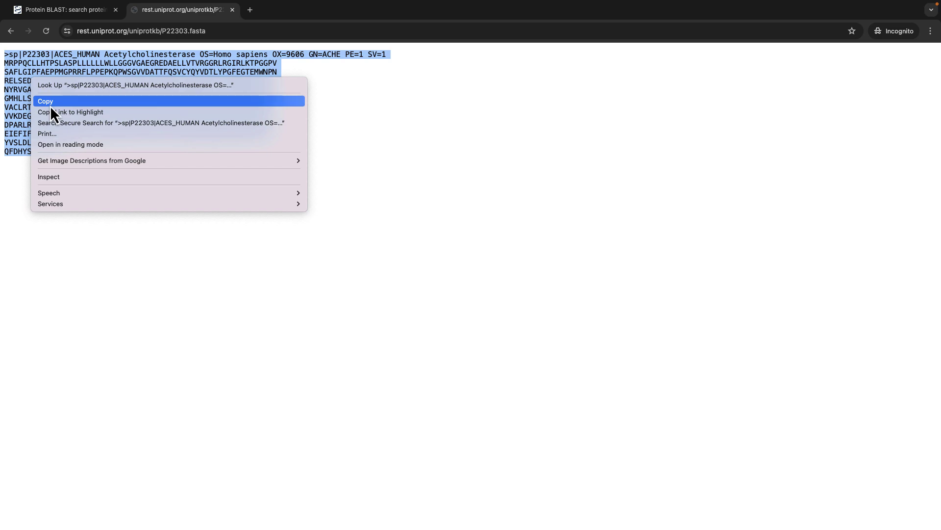
click(50, 104)
Step: Return to the Protein BLAST page and paste the copied FASTA record as the query sequence
click(83, 10)
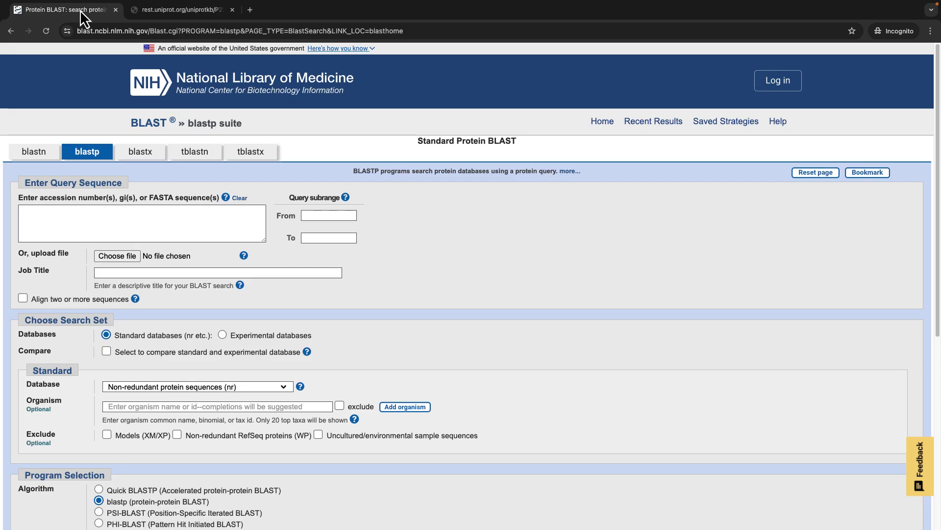
click(119, 214)
right_click(117, 216)
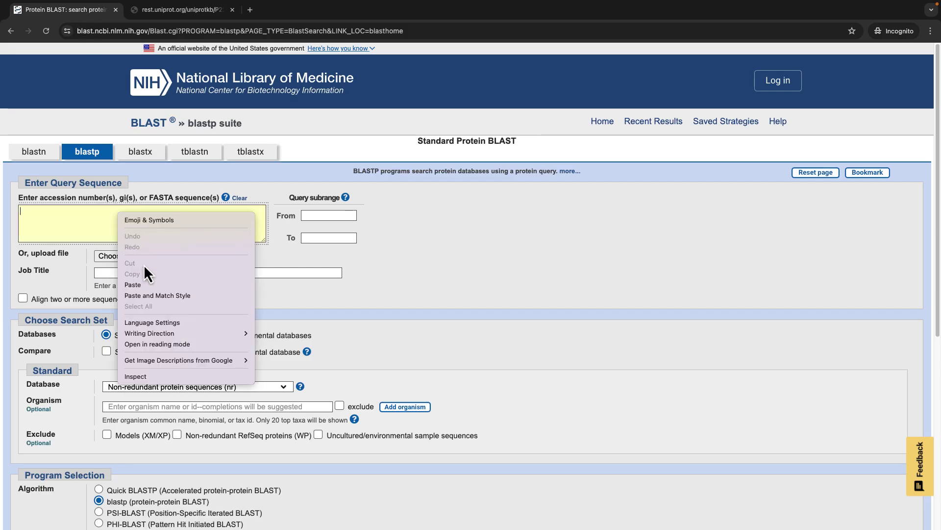
click(151, 281)
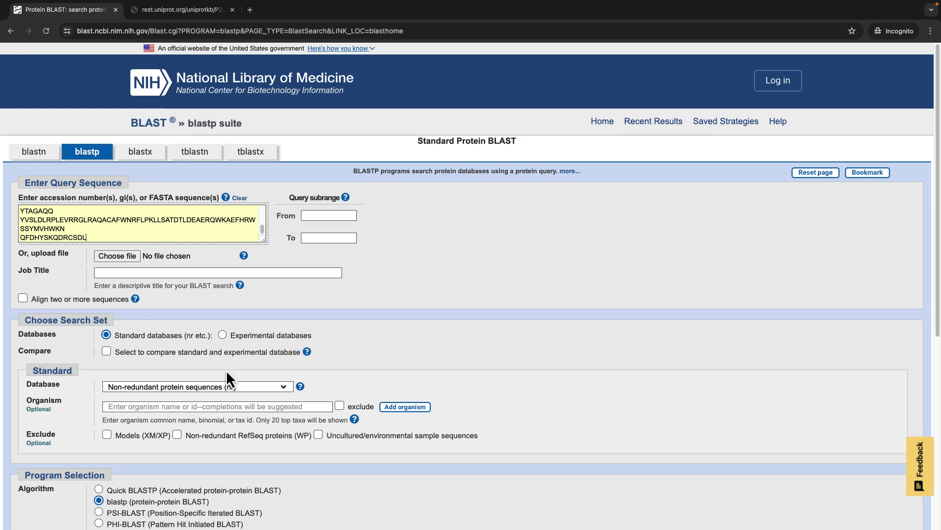
Step: Review the available standard databases, keeping Non-redundant protein sequences (nr) as the search database
scroll(227, 369, down, 1)
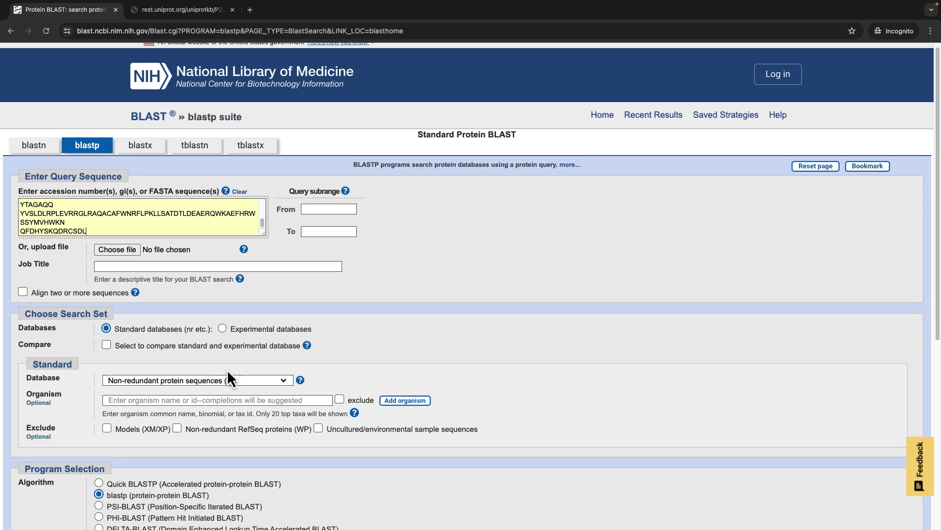
click(284, 381)
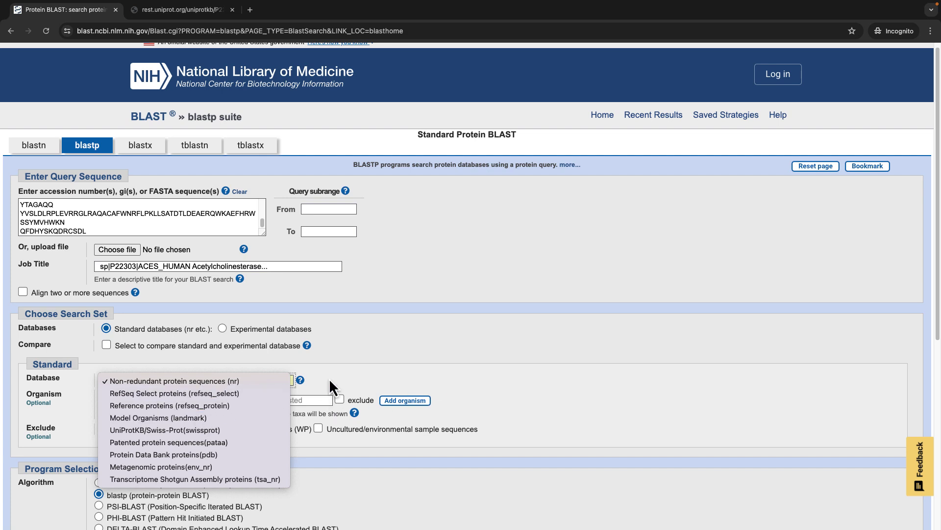
click(476, 370)
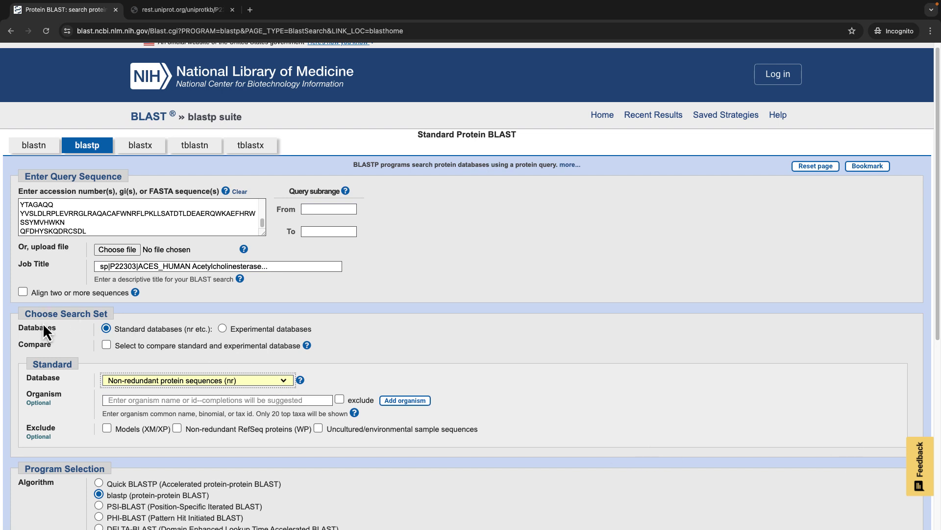
Step: Expand the algorithm parameters, examine the general, scoring and filter settings, and collapse them again
scroll(289, 374, down, 1)
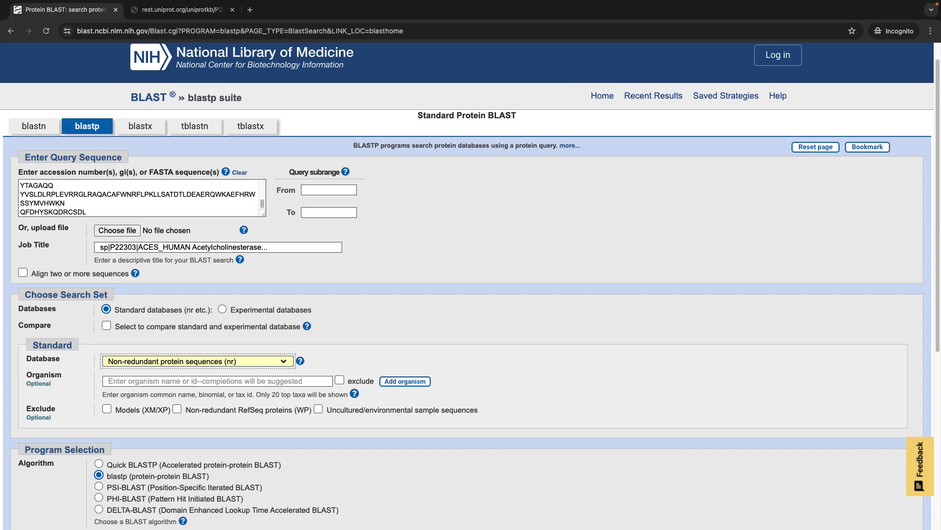
scroll(87, 469, down, 5)
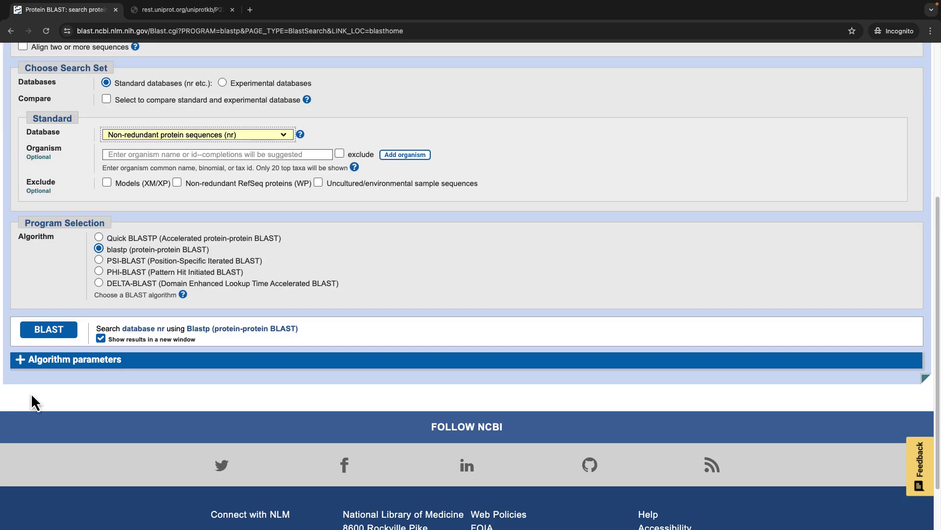
click(22, 365)
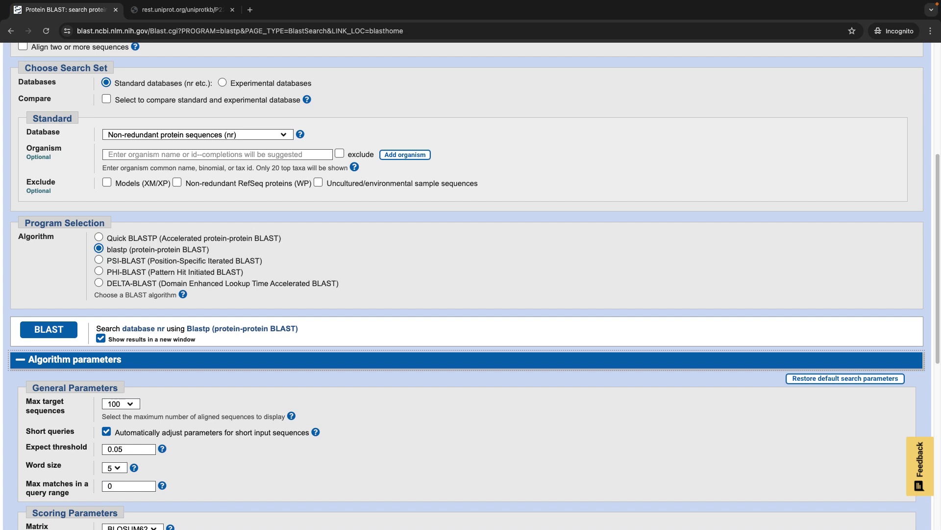
scroll(191, 399, down, 3)
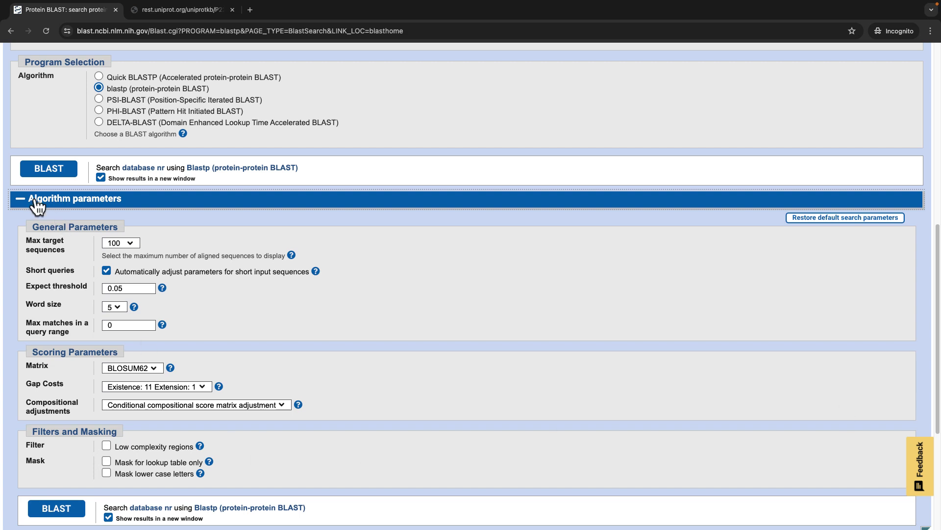
click(21, 199)
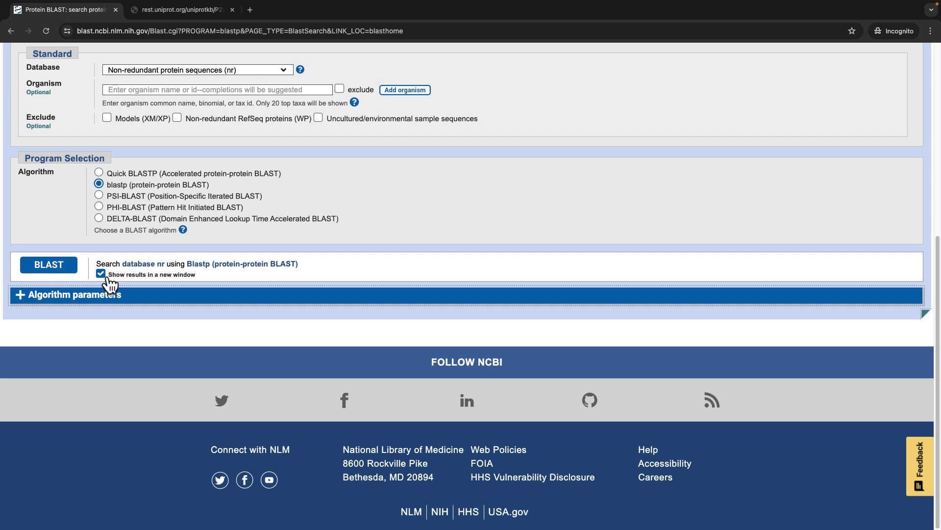
Step: Run the blastp search against nr with results in a new window, and skim the list of significant alignments
click(42, 273)
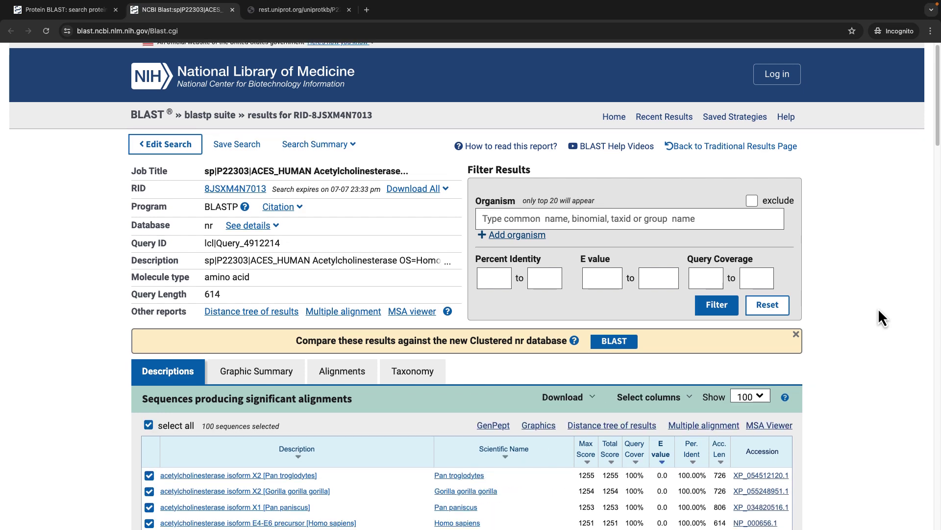
scroll(878, 308, down, 8)
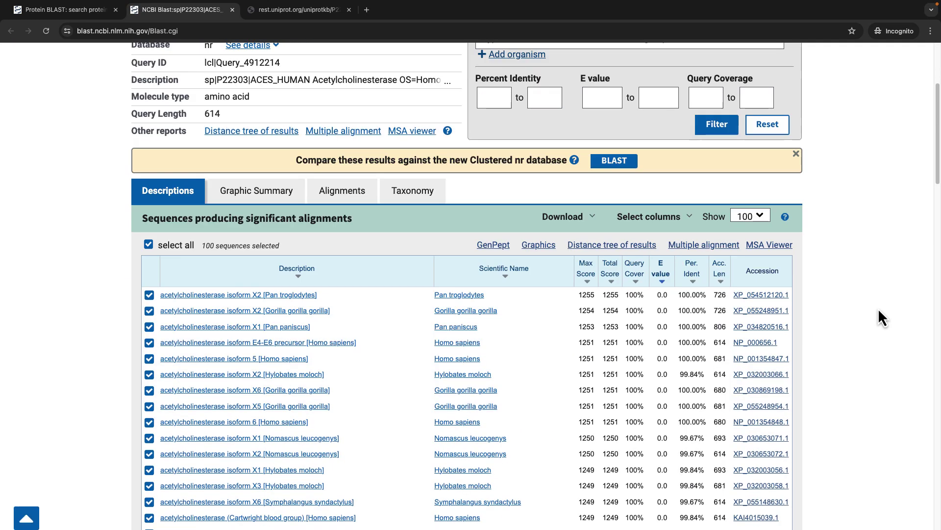
scroll(879, 312, down, 4)
scroll(879, 312, up, 10)
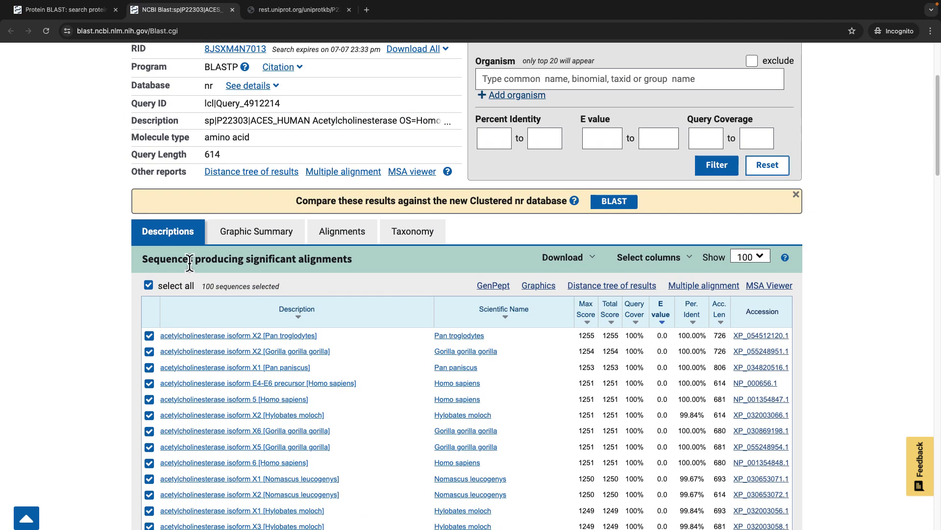
Step: Look through the Graphic Summary, Alignments and Taxonomy views of the results, and return to Descriptions
click(248, 242)
click(336, 240)
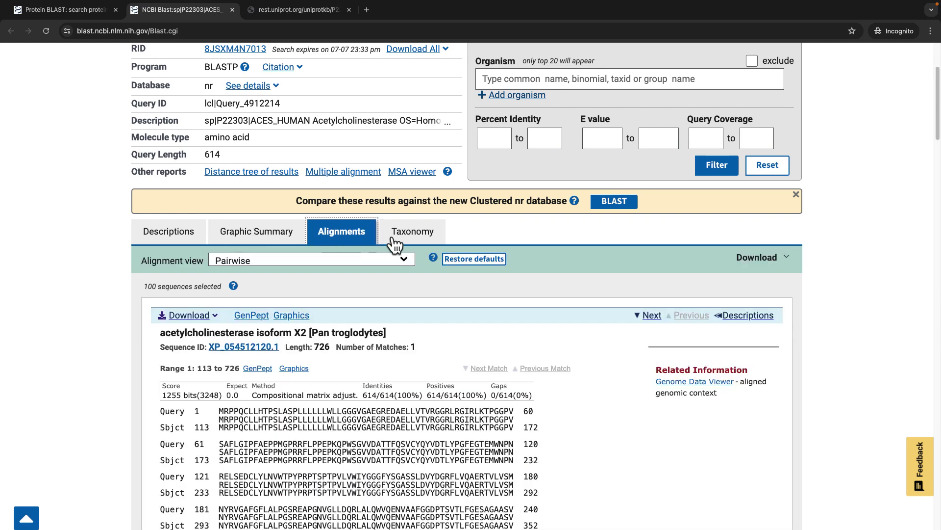
click(404, 240)
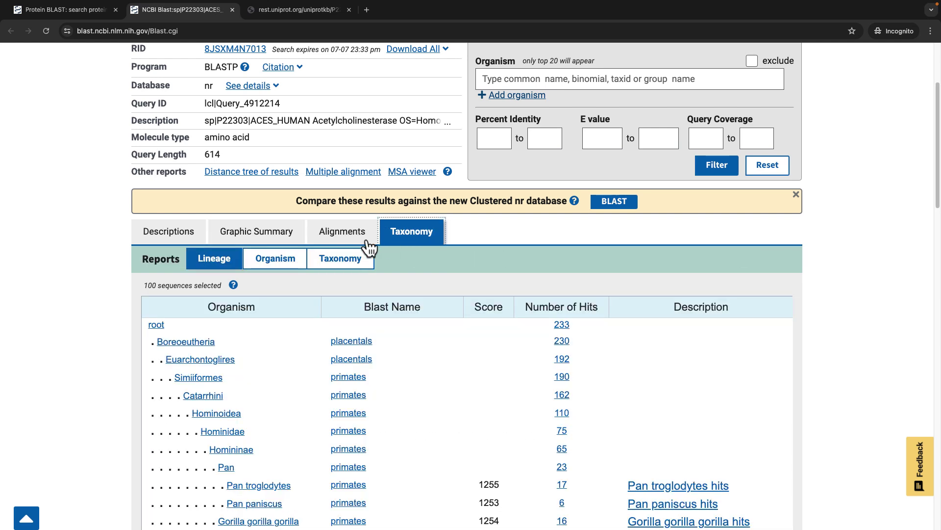
click(172, 234)
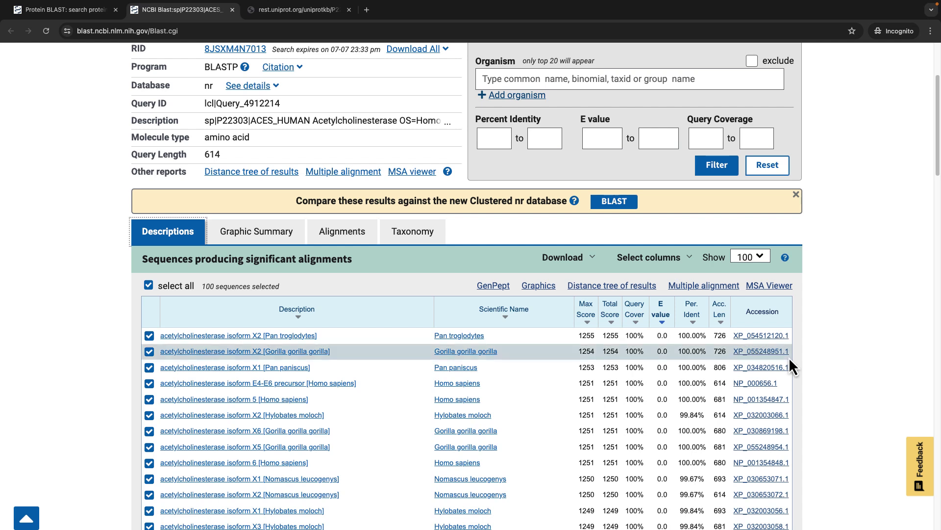
Step: Examine the job details and the hits' scores, query cover, E values and percent identity in the Descriptions table
scroll(307, 343, up, 1)
scroll(308, 343, up, 1)
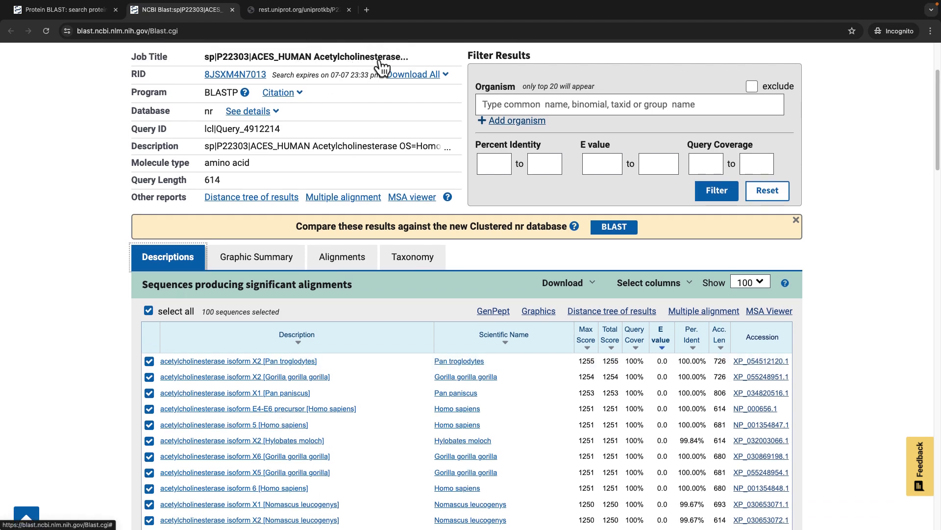
scroll(316, 317, down, 2)
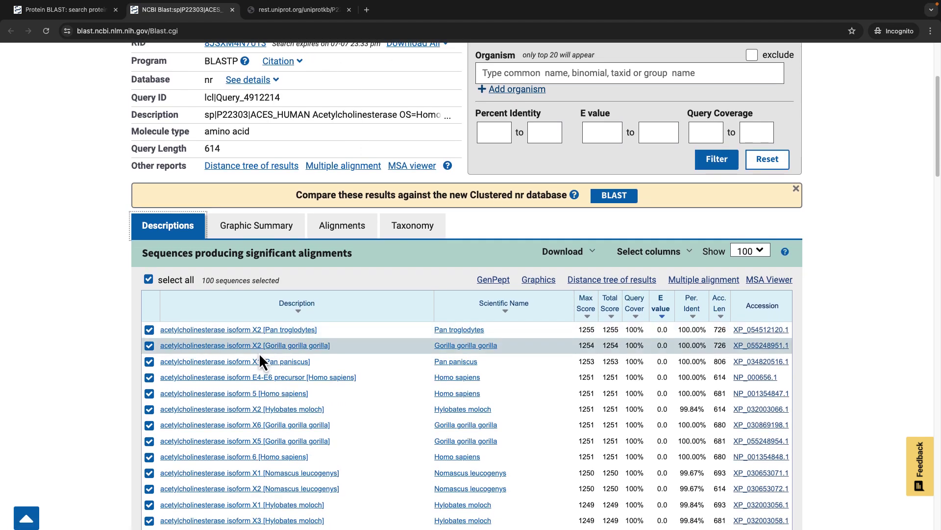
scroll(273, 387, down, 3)
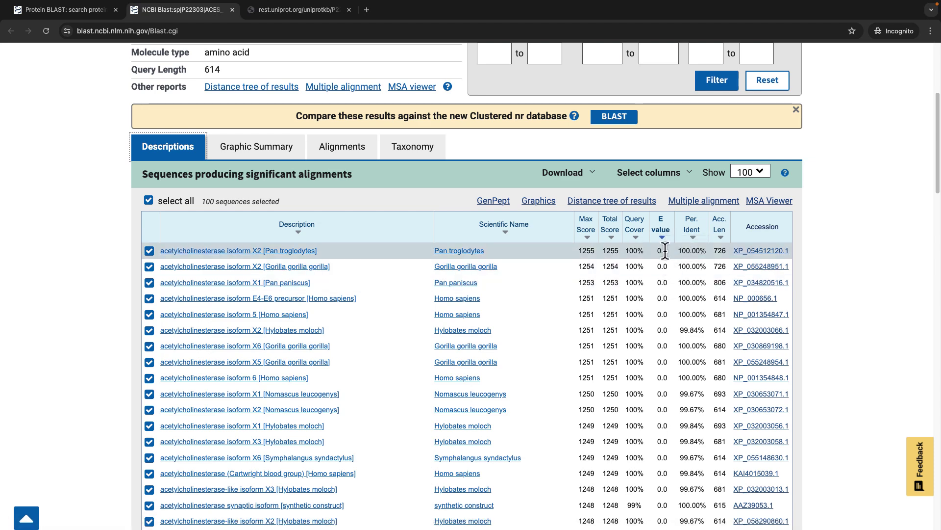
scroll(659, 337, down, 5)
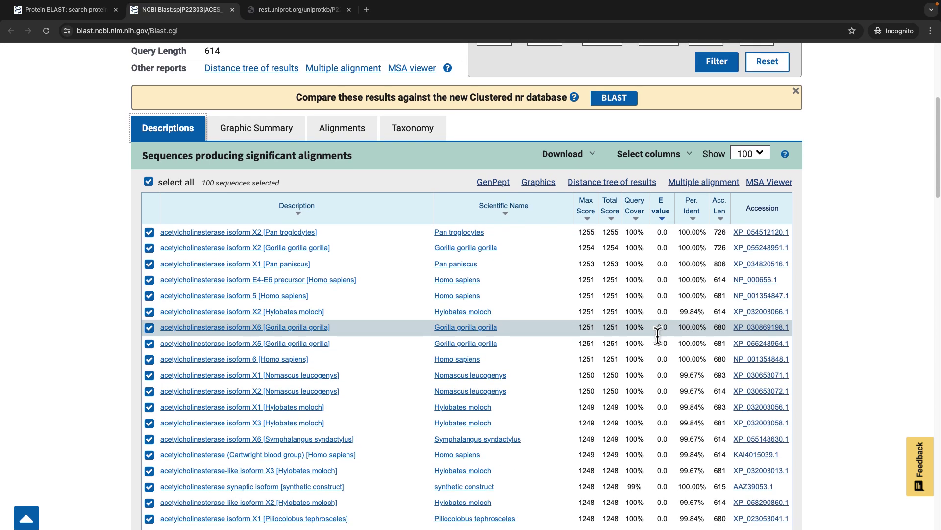
scroll(659, 337, down, 6)
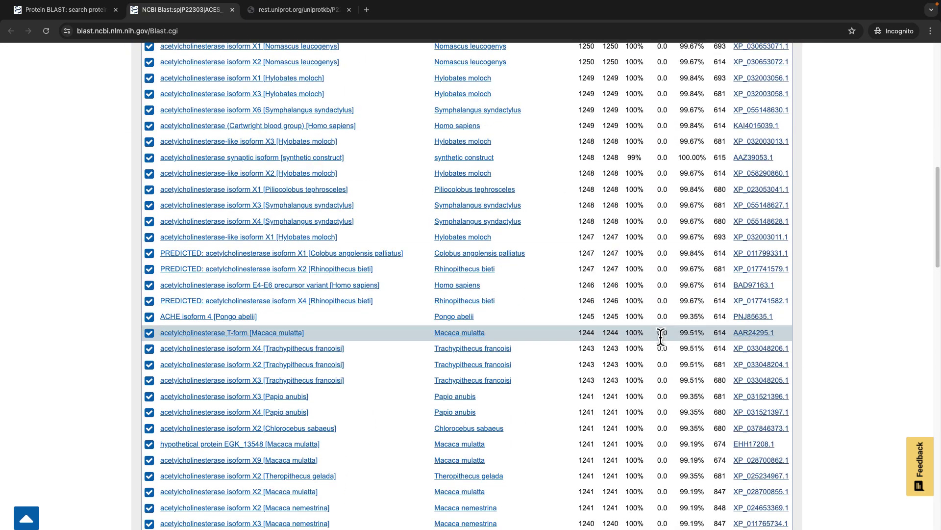
scroll(675, 357, up, 8)
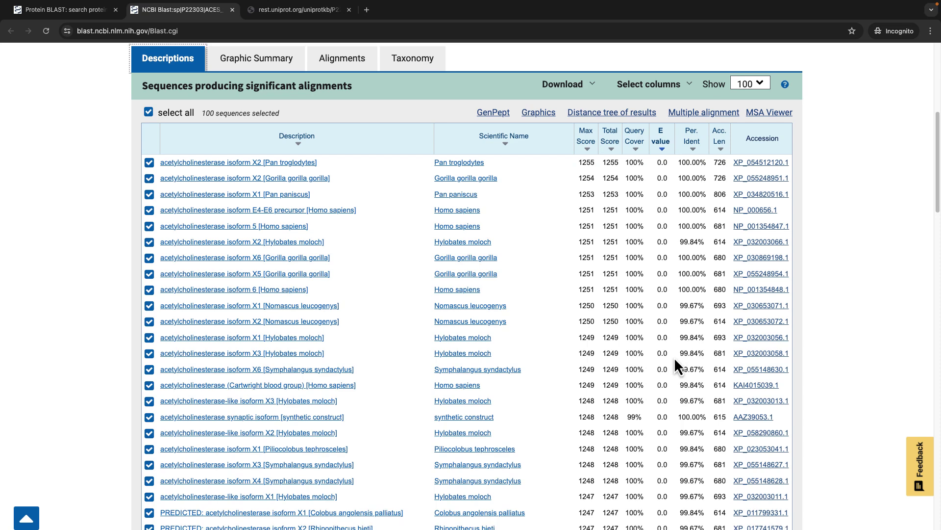
Step: Read through the full Descriptions table of hits, comparing query cover and percent identity down to the last sequence
scroll(675, 358, down, 1)
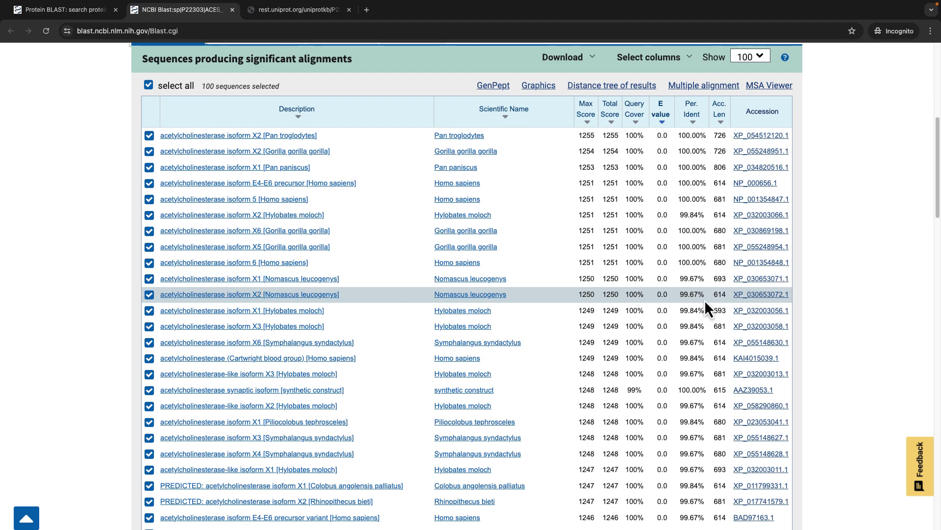
scroll(701, 417, down, 5)
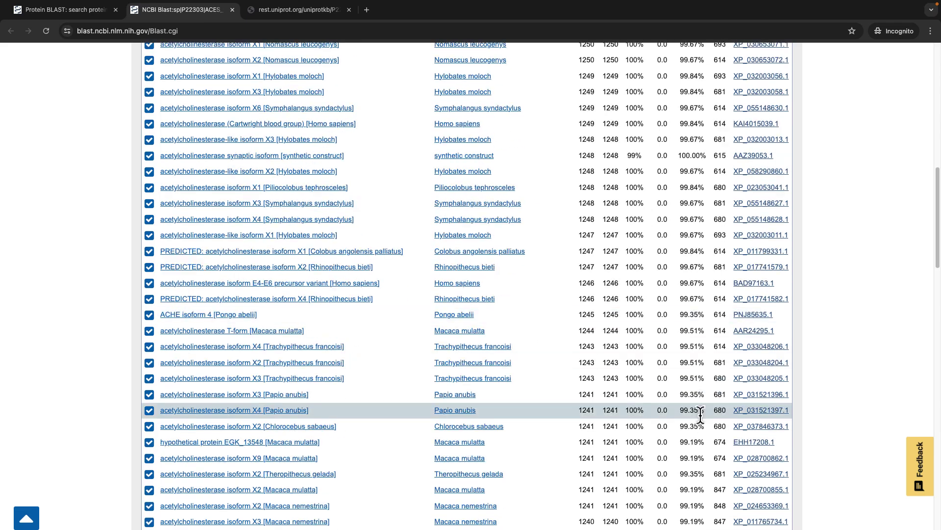
scroll(700, 414, down, 10)
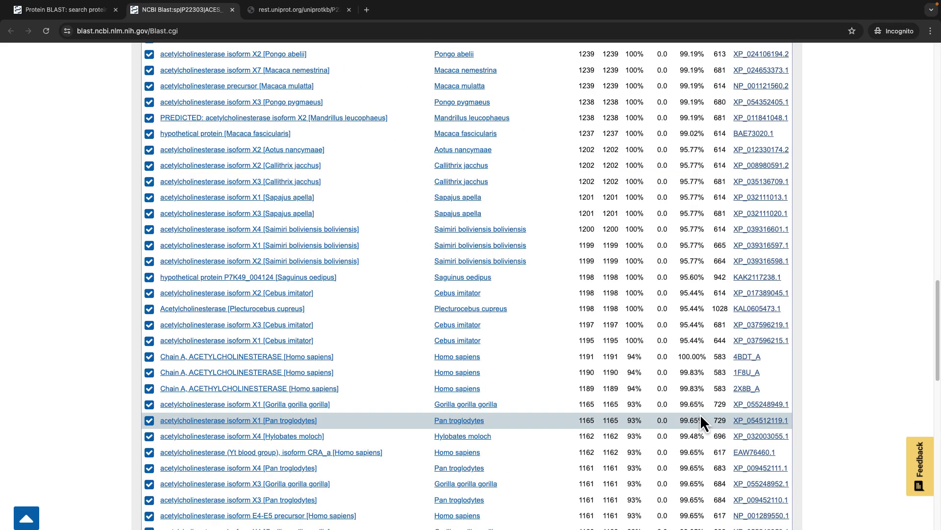
scroll(697, 404, down, 4)
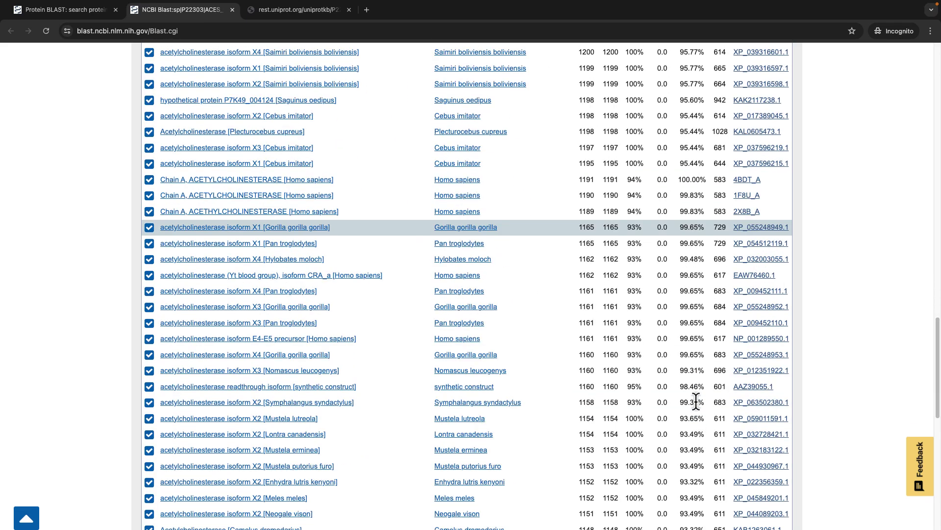
scroll(688, 377, down, 6)
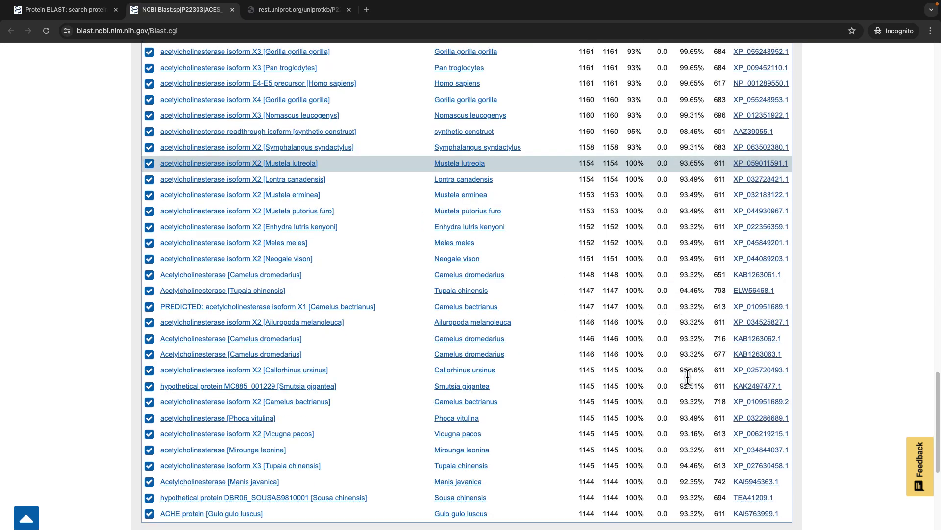
scroll(688, 375, up, 20)
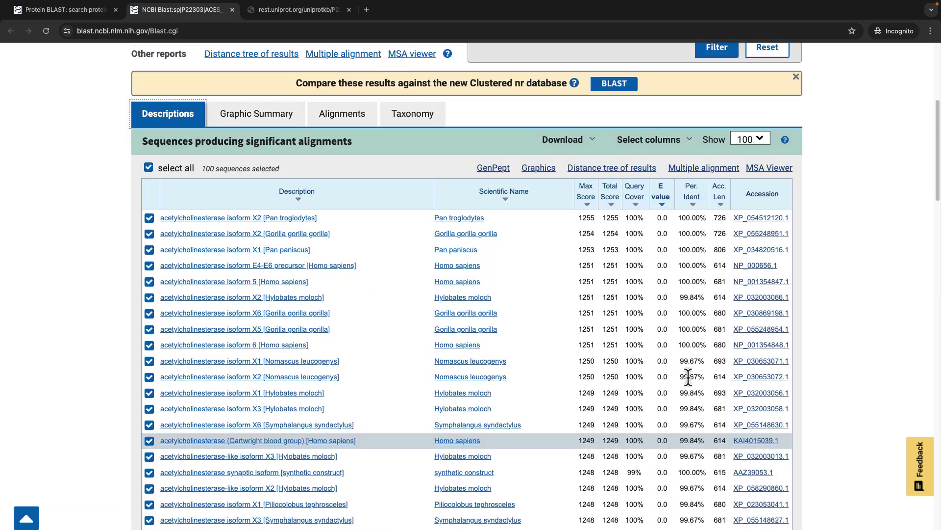
scroll(688, 378, down, 3)
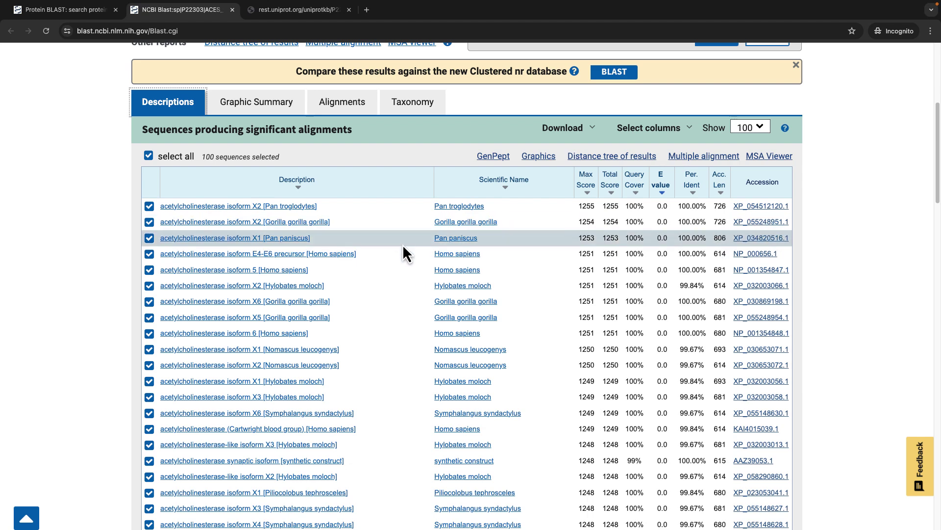
Step: Examine the Graphic Summary's conserved domains and the distribution of hits along the query, including the shorter bars
click(257, 103)
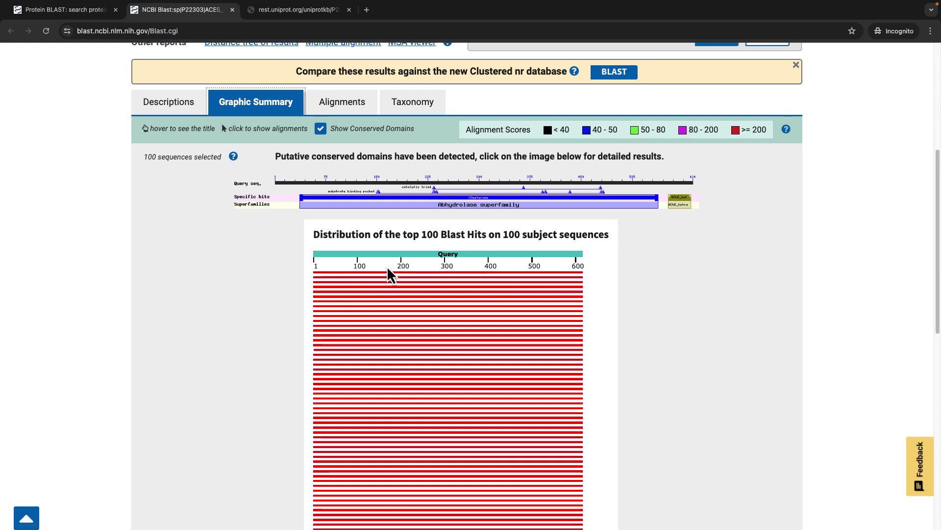
scroll(561, 314, down, 5)
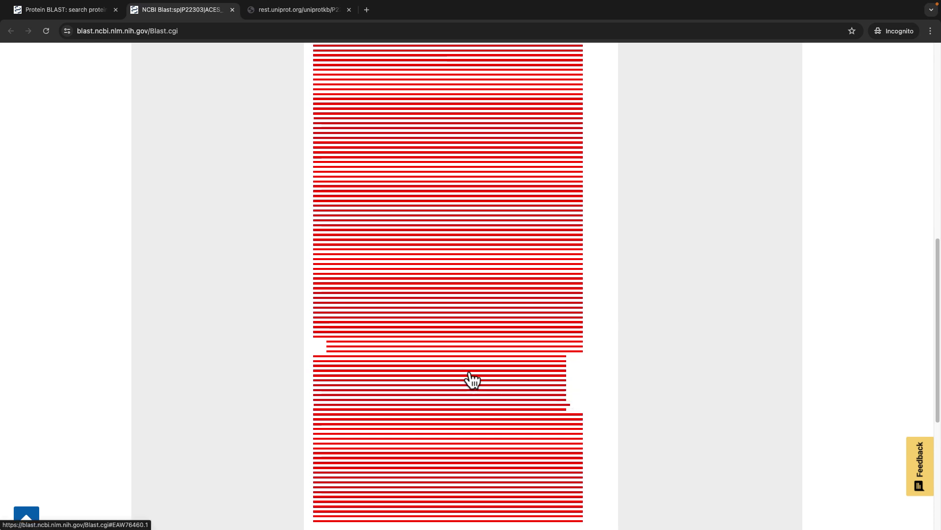
scroll(470, 377, up, 10)
scroll(472, 378, down, 2)
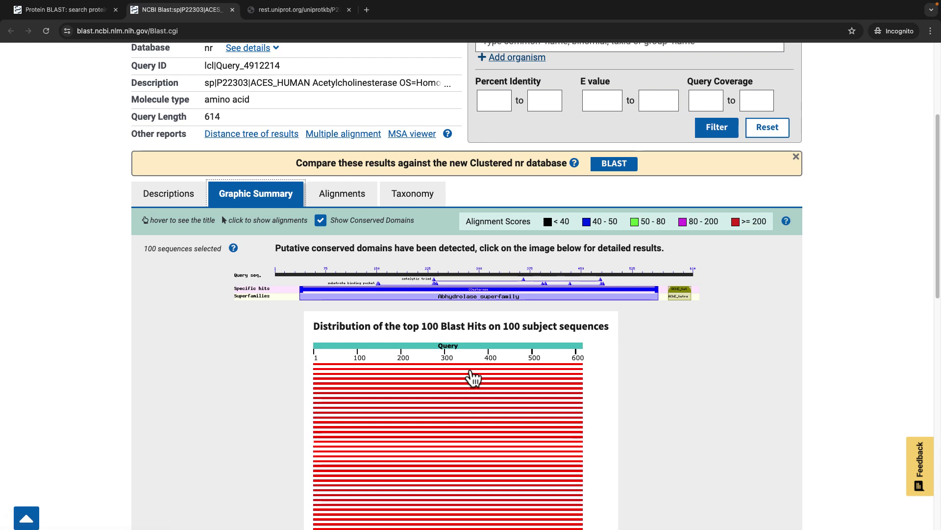
scroll(473, 376, down, 1)
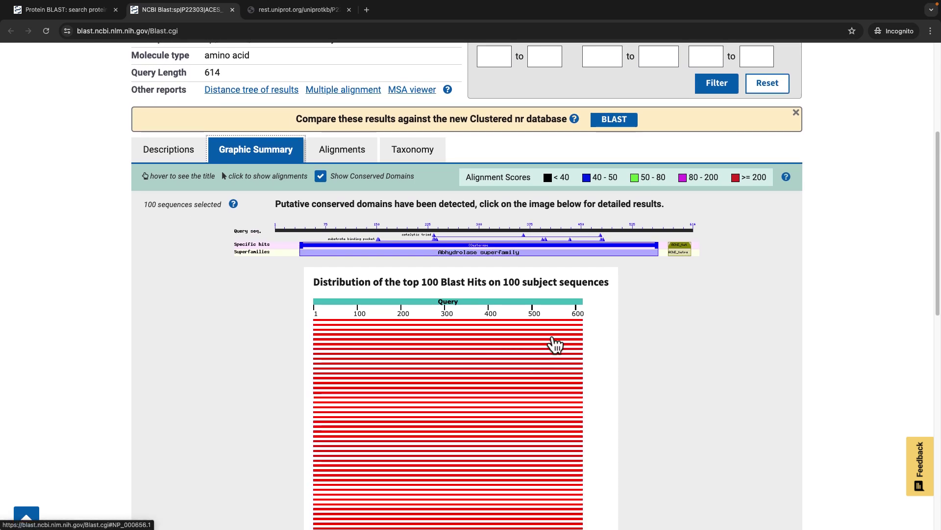
scroll(559, 346, down, 9)
scroll(571, 345, up, 9)
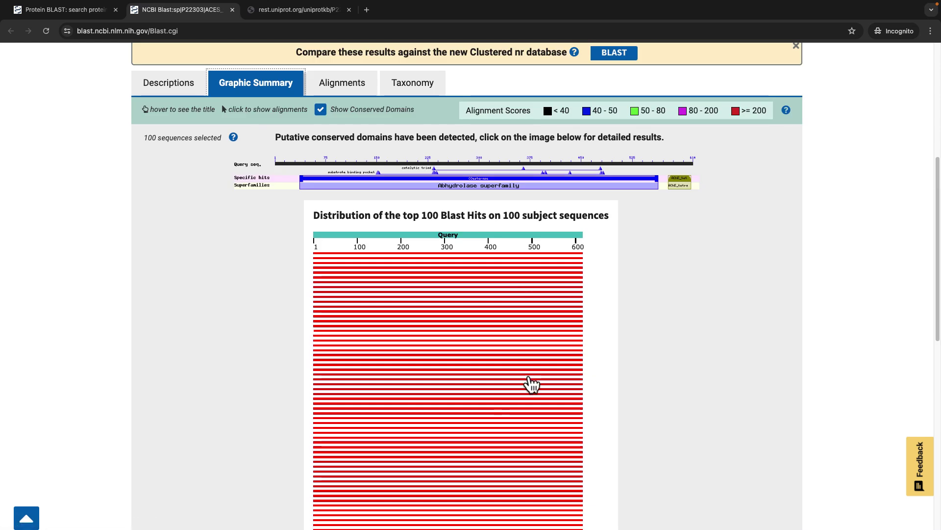
scroll(530, 385, down, 4)
scroll(511, 417, up, 3)
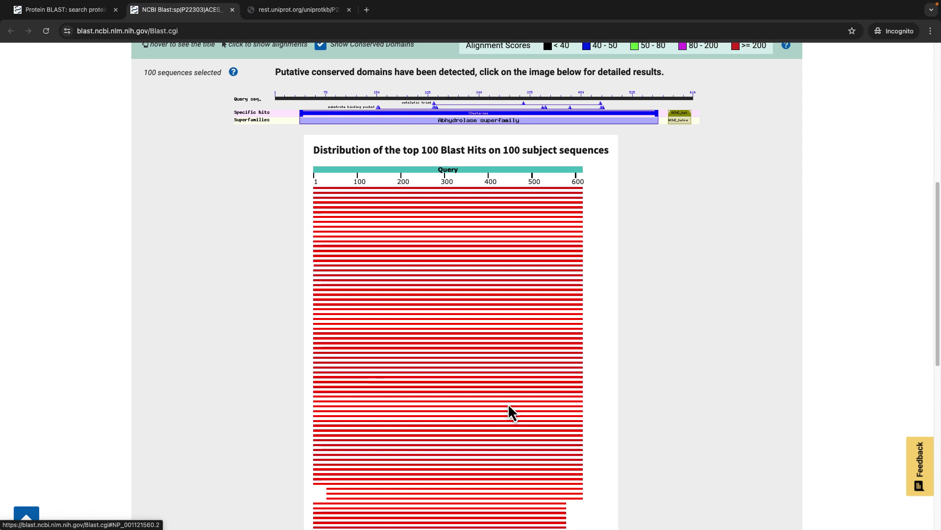
scroll(524, 358, up, 1)
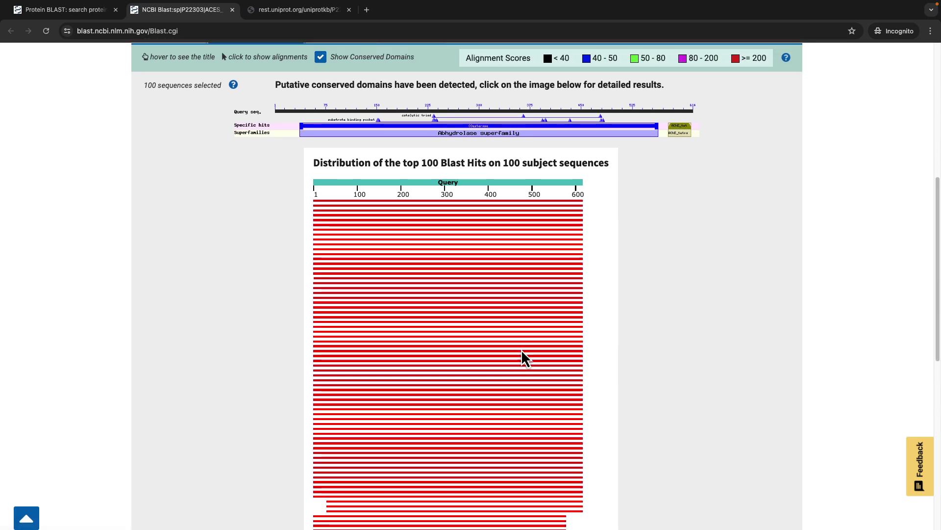
scroll(523, 352, up, 1)
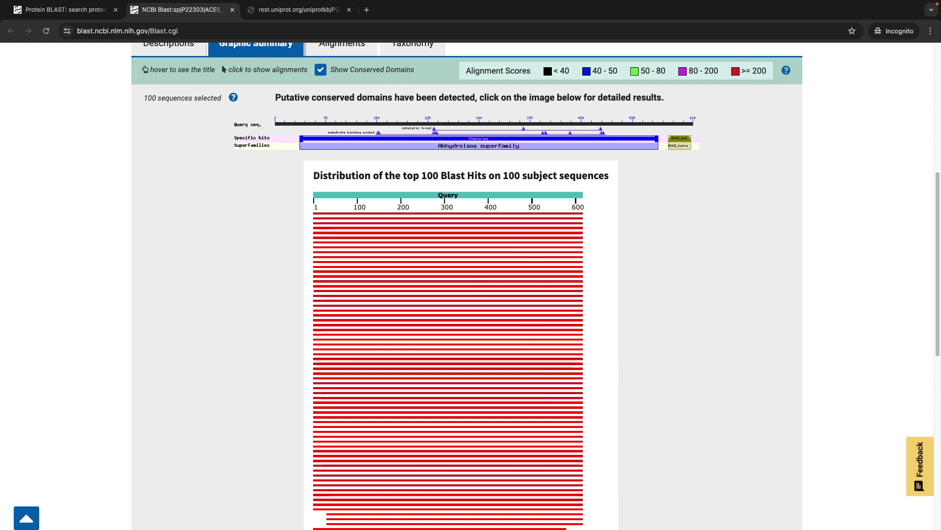
scroll(374, 198, up, 1)
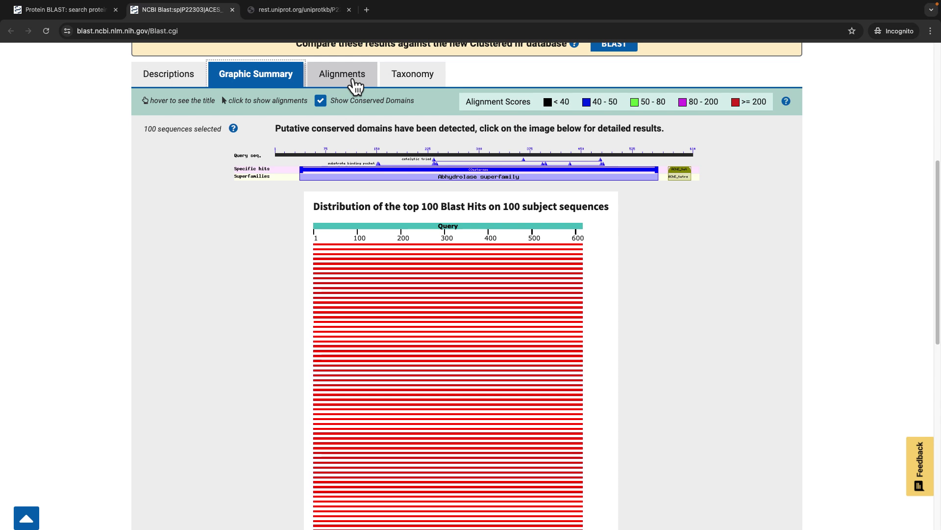
Step: Examine the pairwise alignment with the Pan troglodytes isoform X2, including its query and subject rows, identities, positives and gaps
click(355, 86)
scroll(543, 385, down, 1)
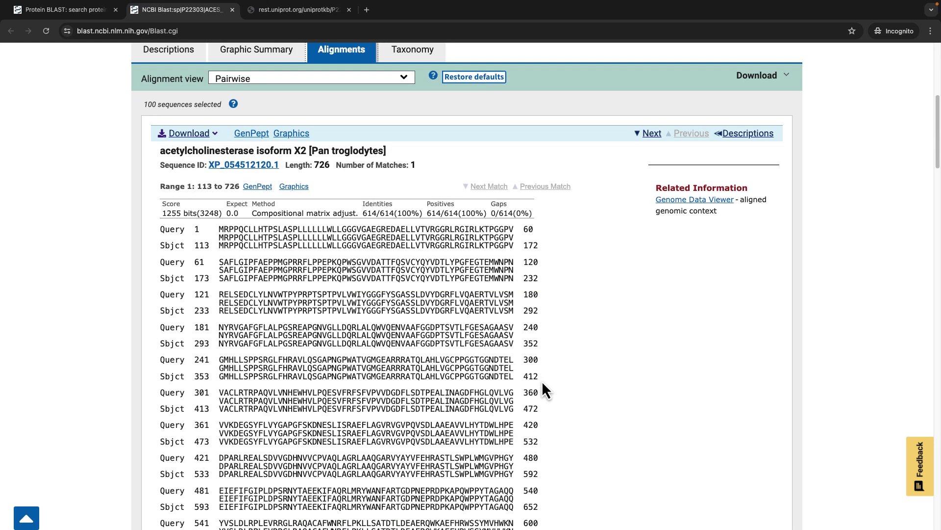
scroll(542, 384, down, 1)
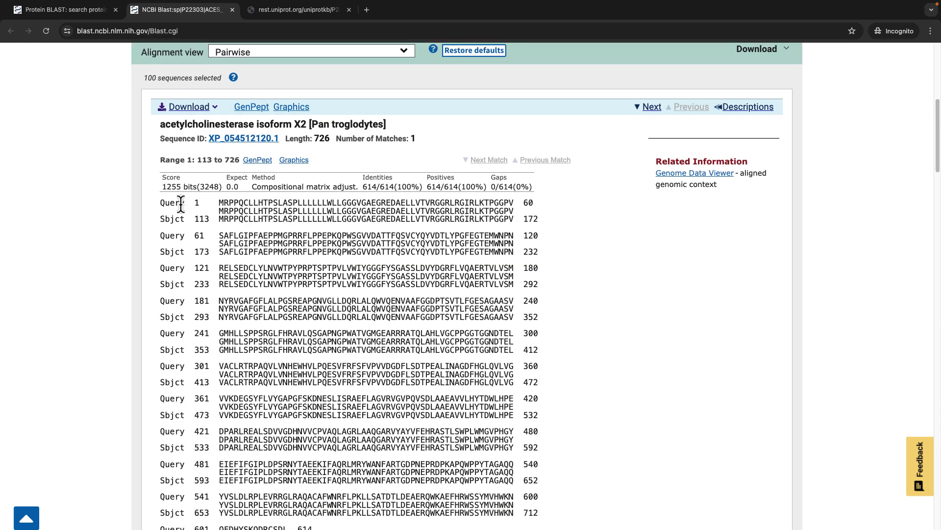
drag(163, 204, 243, 229)
click(168, 225)
click(278, 270)
click(410, 238)
drag(364, 187, 371, 187)
drag(420, 188, 403, 188)
drag(494, 186, 534, 188)
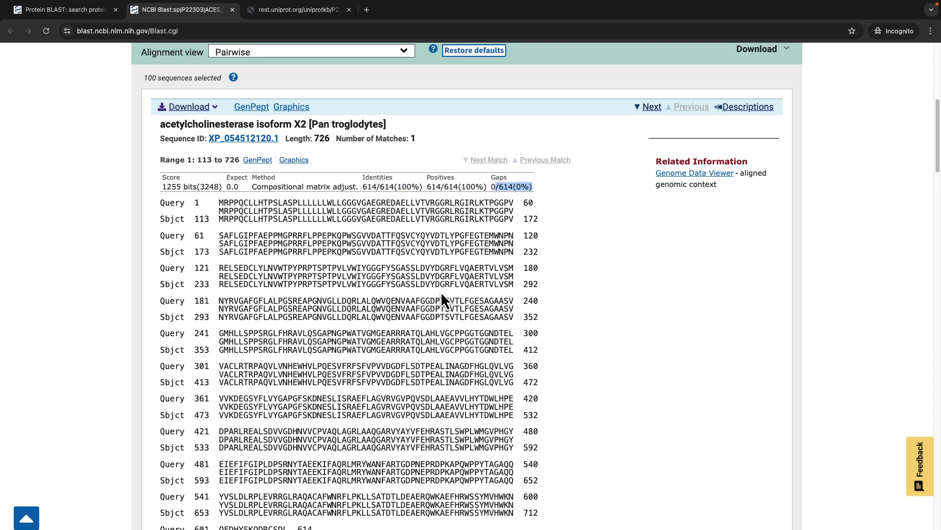
click(441, 293)
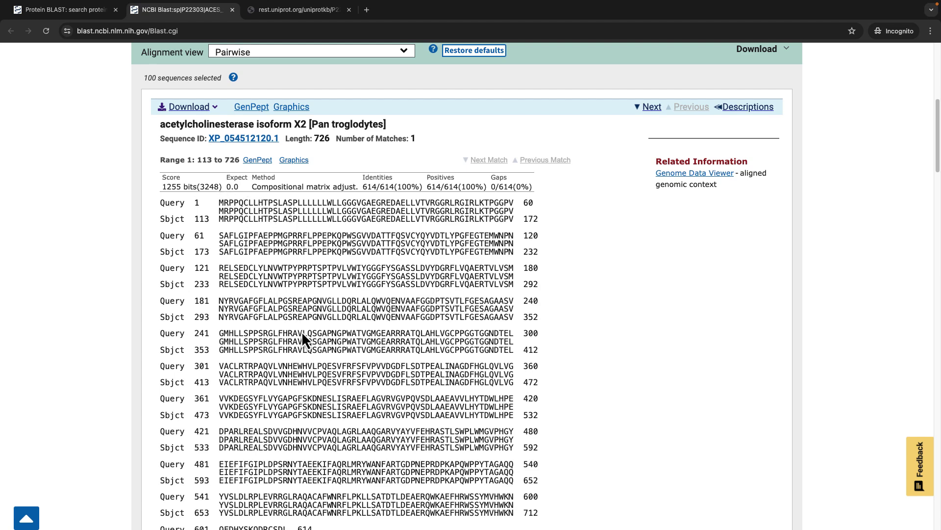
Step: Browse the following pairwise alignments from Gorilla through Hylobates moloch, and return to the first alignment
scroll(318, 363, down, 4)
scroll(327, 377, down, 5)
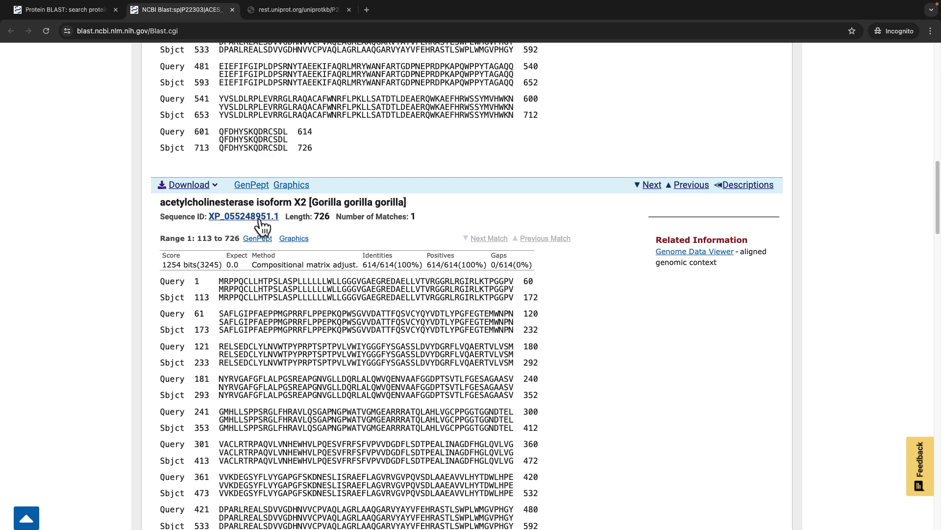
scroll(295, 377, down, 1)
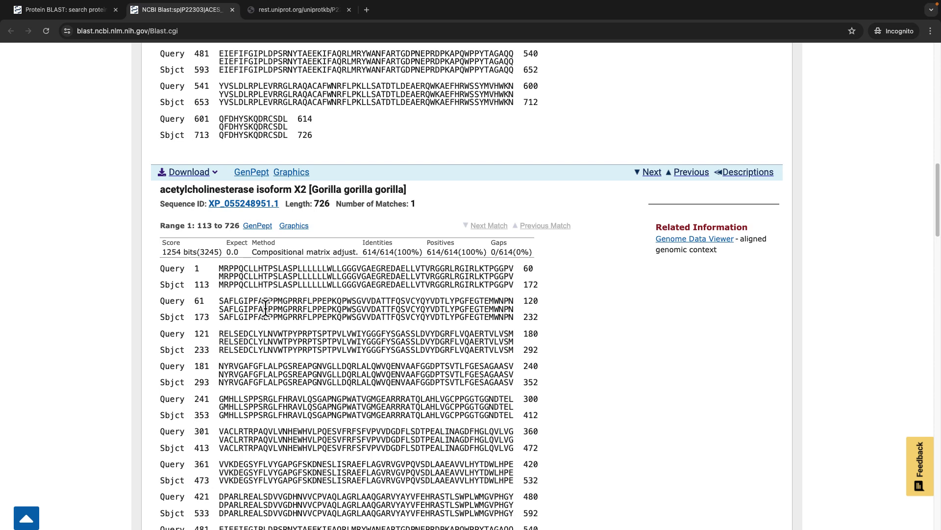
scroll(252, 299, down, 1)
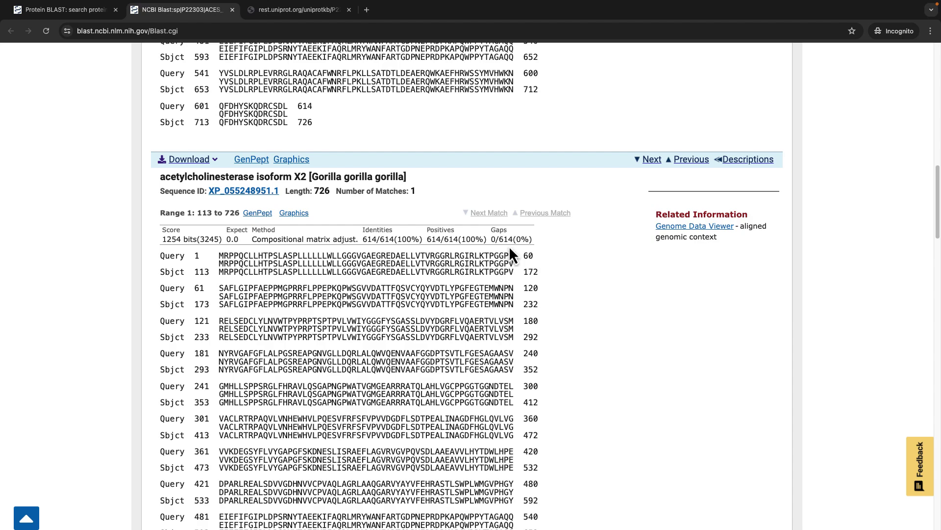
scroll(577, 374, down, 10)
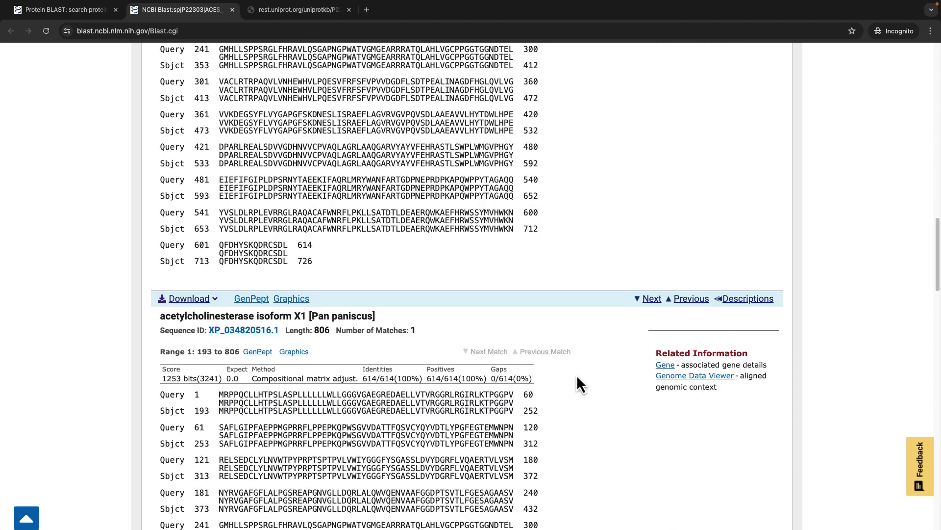
scroll(578, 375, down, 12)
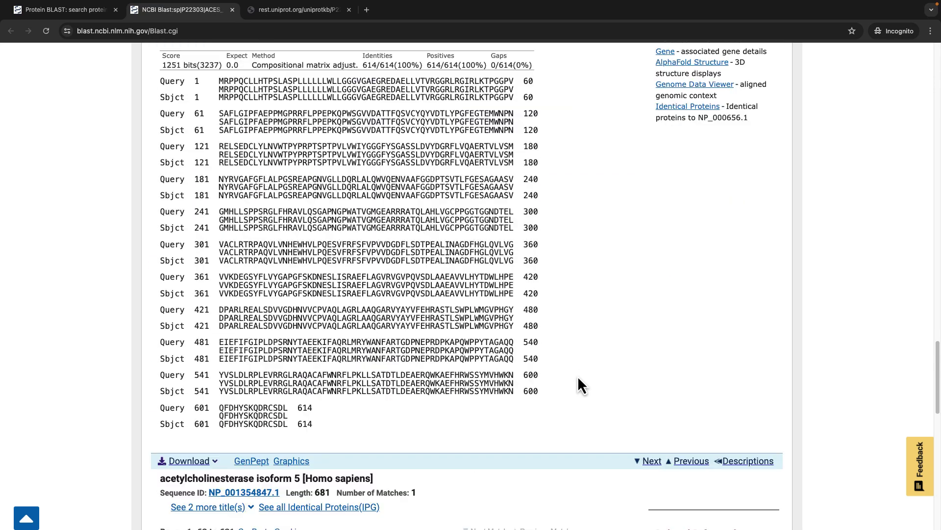
scroll(578, 375, down, 7)
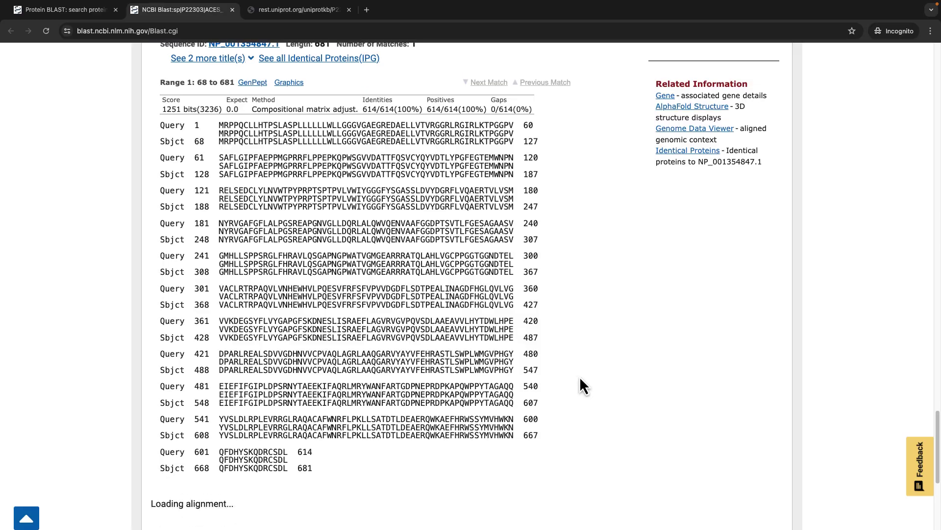
scroll(585, 375, down, 5)
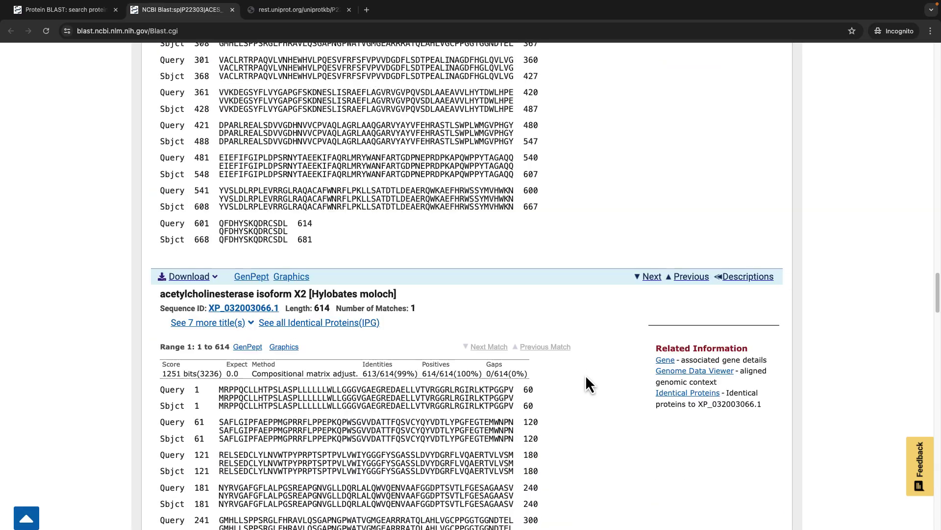
scroll(586, 374, up, 12)
scroll(587, 375, up, 20)
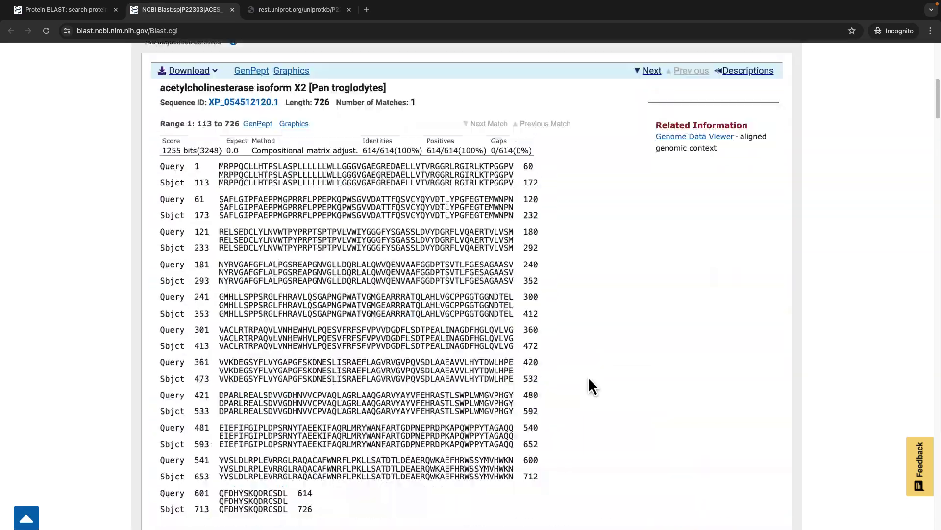
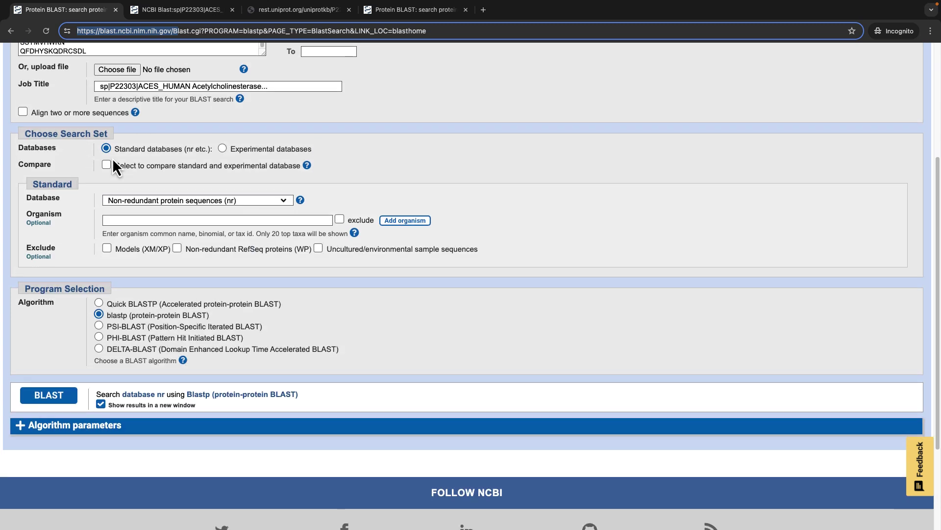
click(42, 201)
double_click(42, 201)
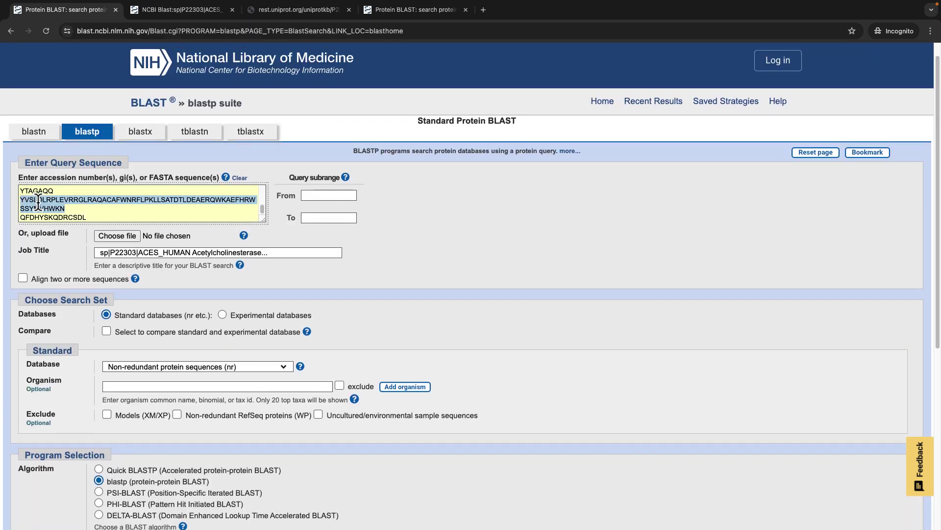
scroll(61, 208, up, 3)
scroll(62, 209, up, 5)
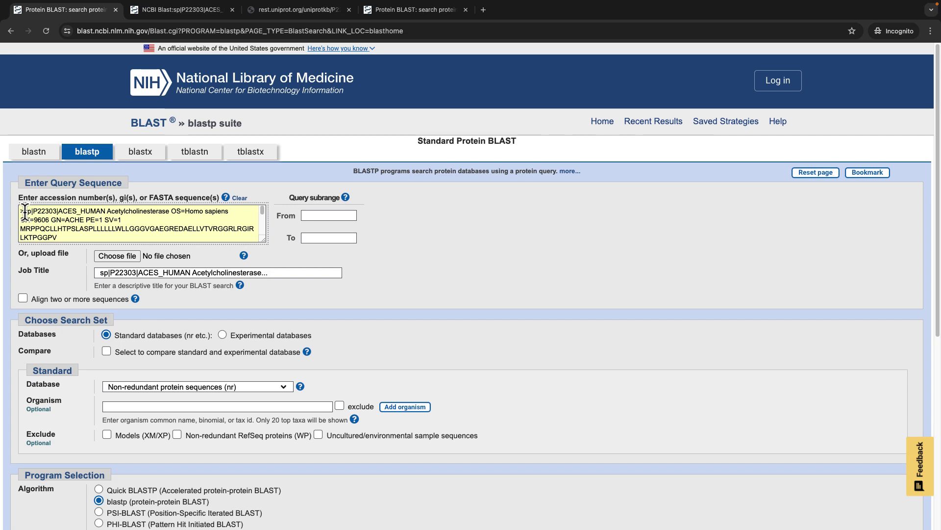
Step: Copy the P22303 FASTA record from the UniProt page and paste it as the query sequence in the new blastp form
click(266, 13)
right_click(185, 115)
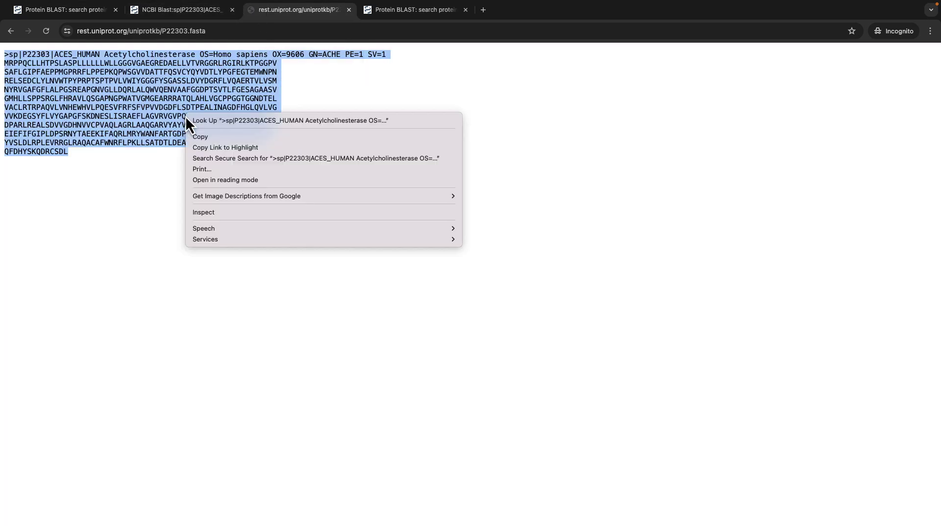
click(202, 136)
click(390, 15)
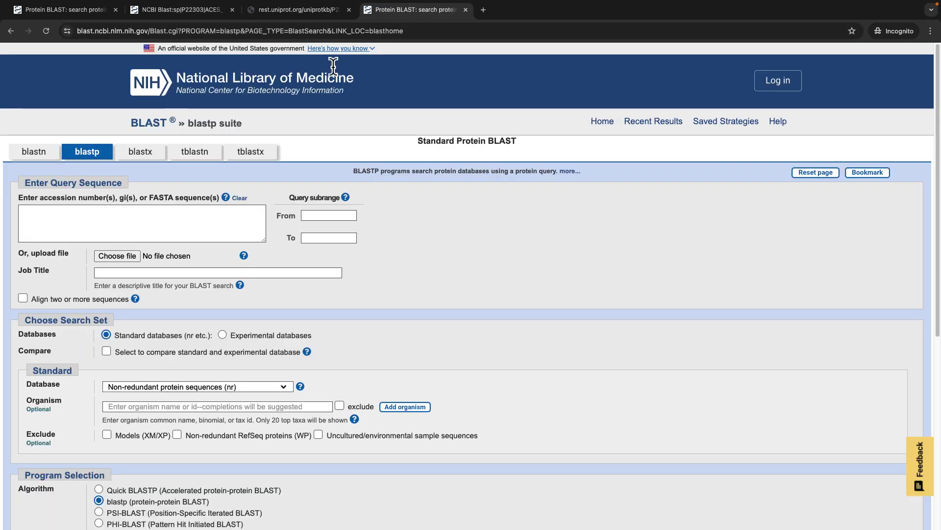
right_click(129, 209)
click(148, 281)
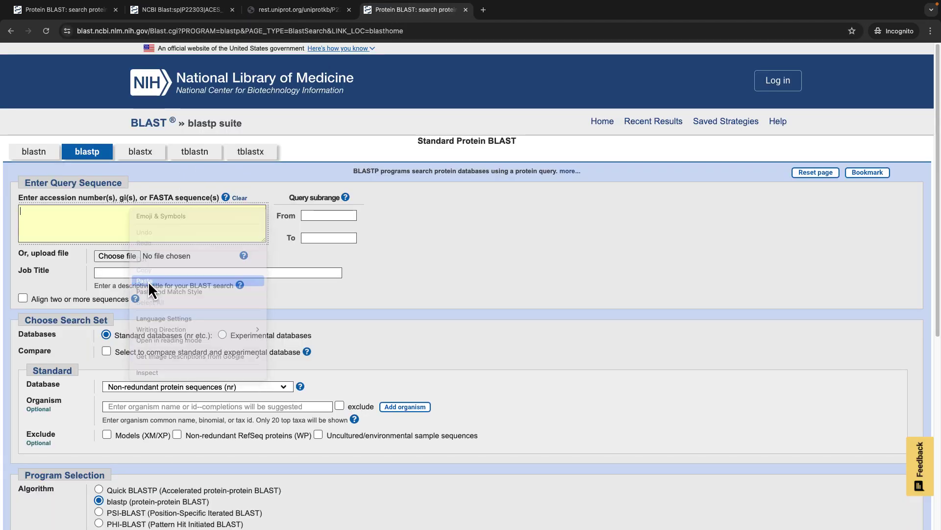
scroll(387, 264, down, 1)
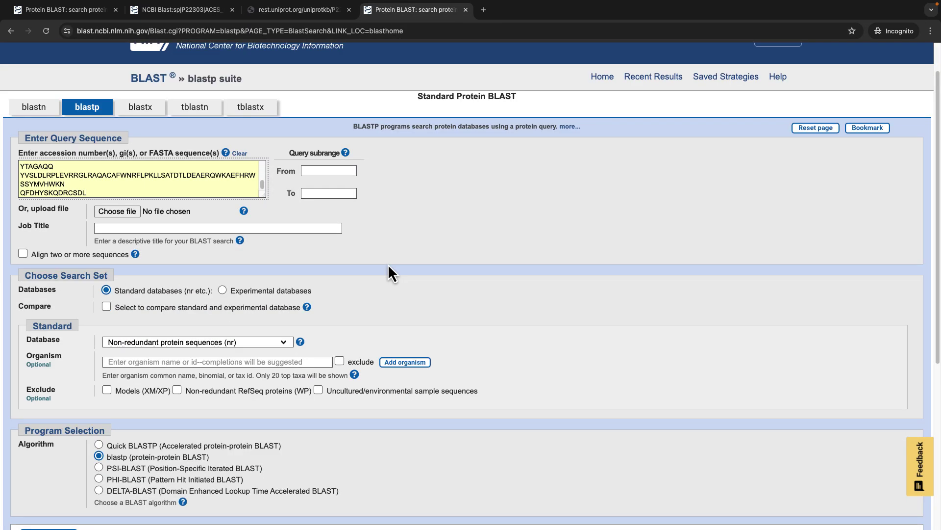
Step: Set the search database to UniProtKB/Swiss-Prot (swissprot) and run the blastp search
scroll(387, 264, down, 1)
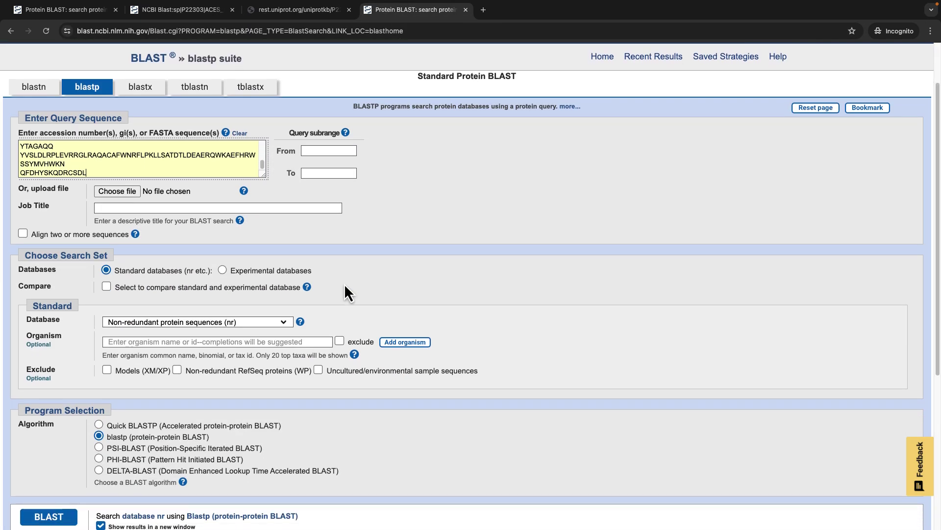
click(282, 322)
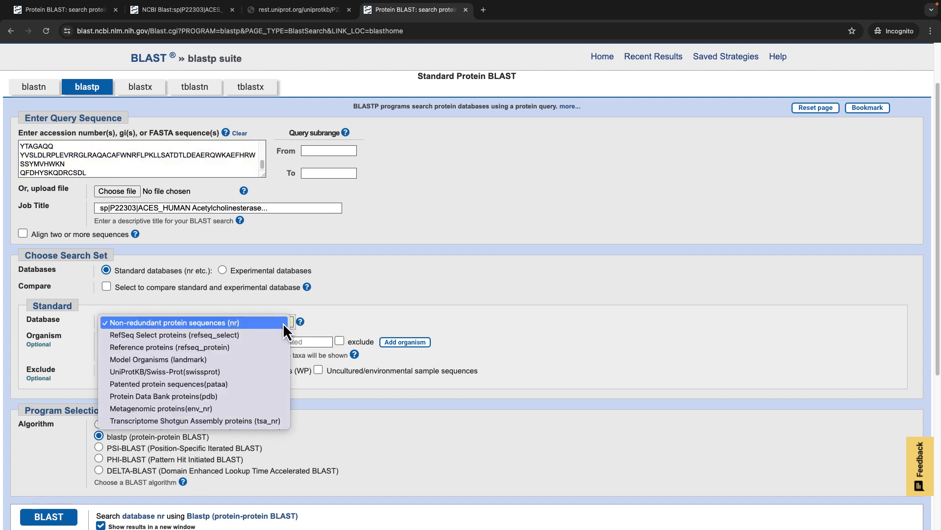
click(239, 370)
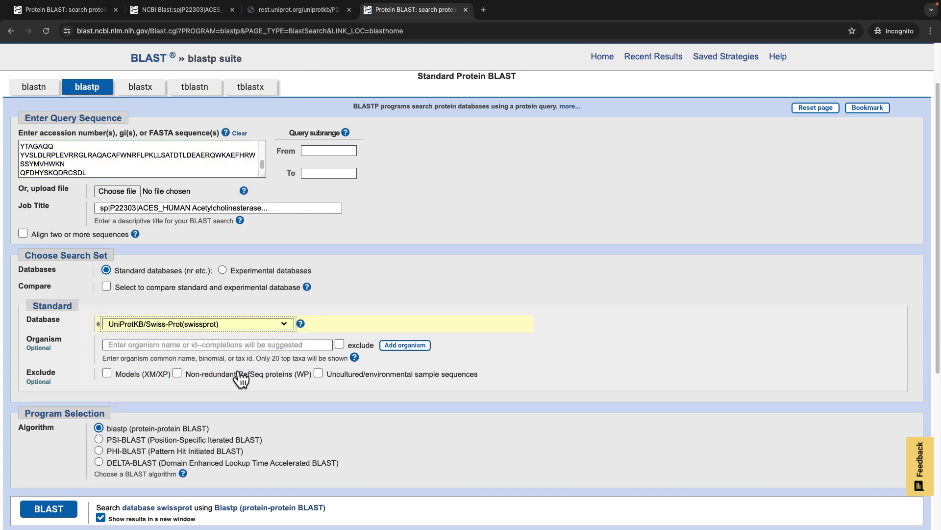
scroll(456, 302, down, 2)
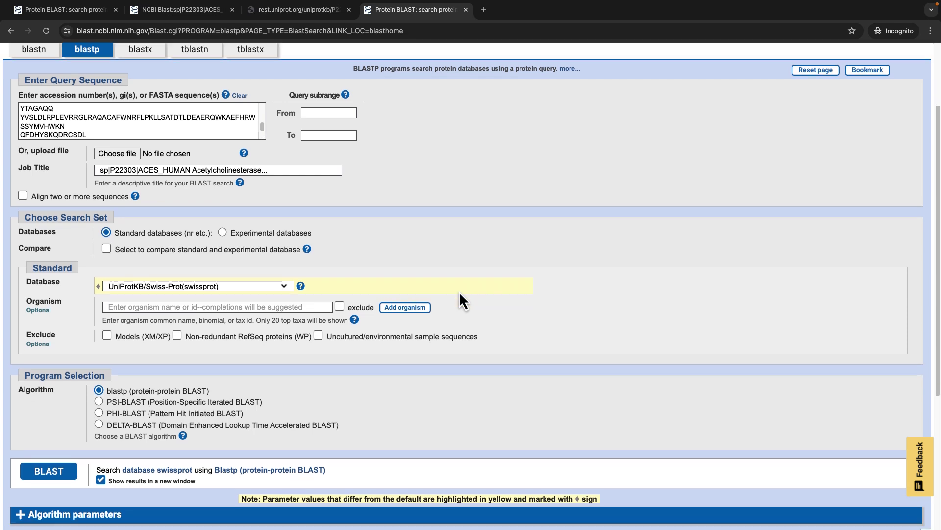
scroll(463, 292, down, 1)
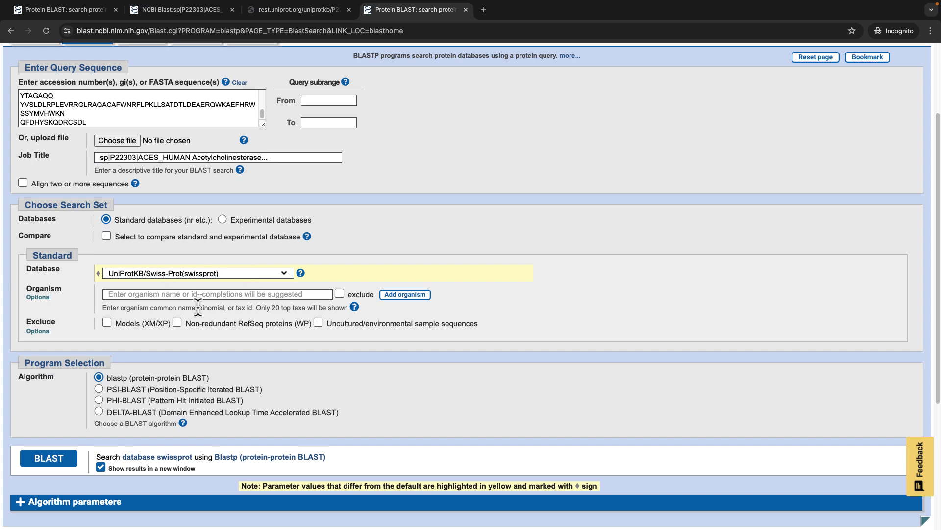
click(57, 471)
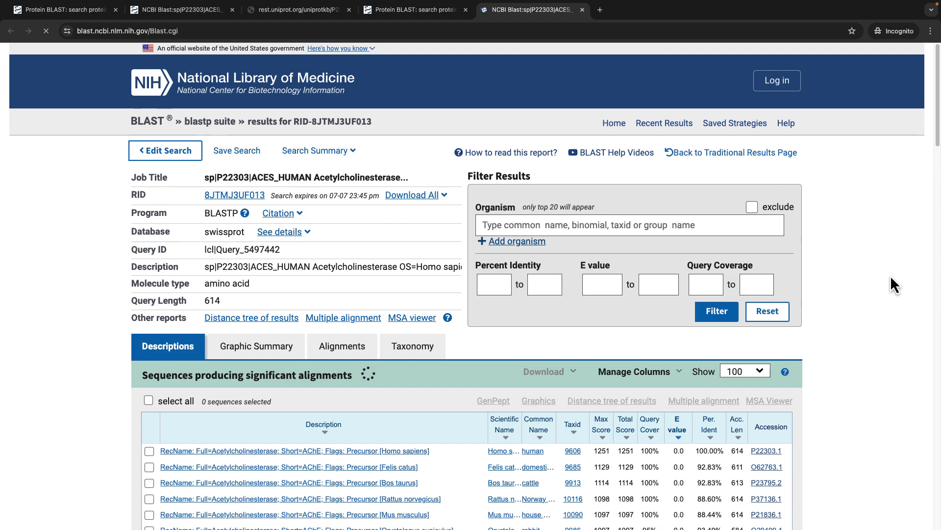
Step: Look over the Swiss-Prot search results through the Graphic Summary, Alignments and Taxonomy views, and return to the Descriptions
scroll(891, 279, down, 2)
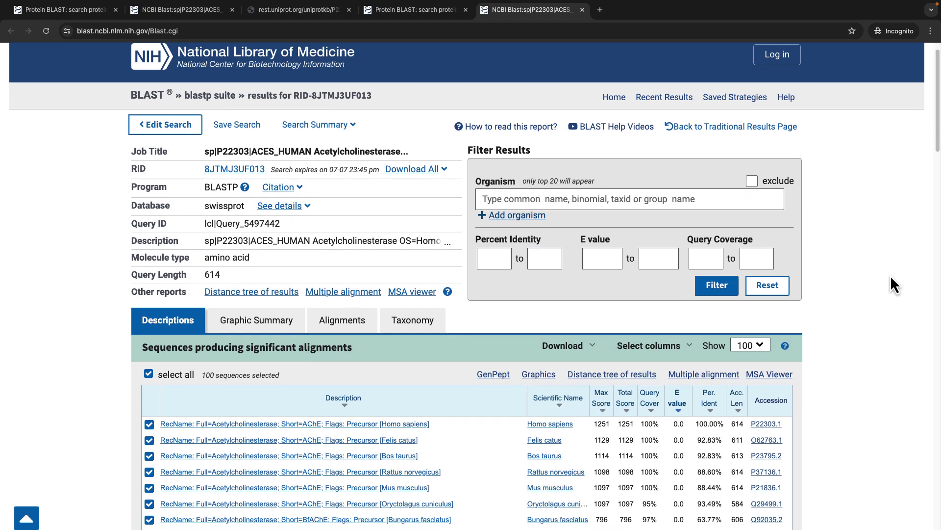
scroll(890, 275, up, 2)
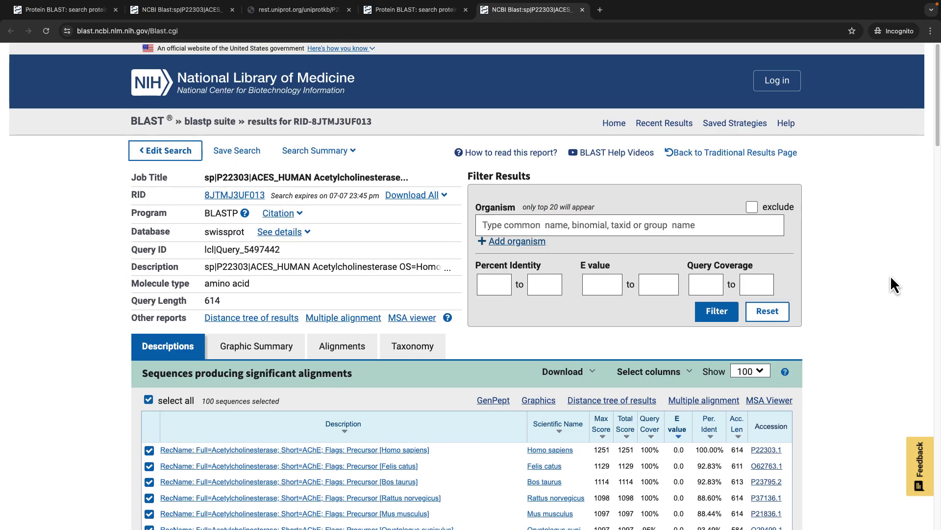
scroll(890, 275, down, 1)
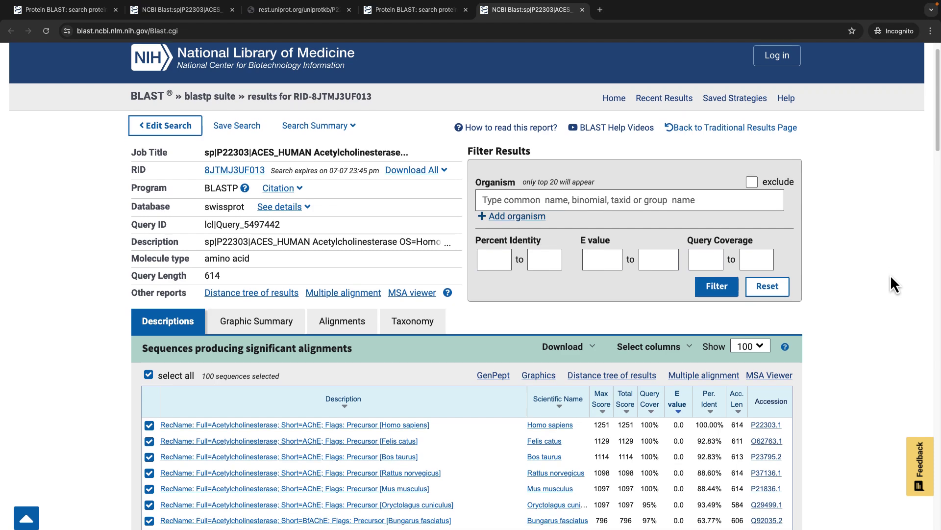
scroll(891, 276, down, 1)
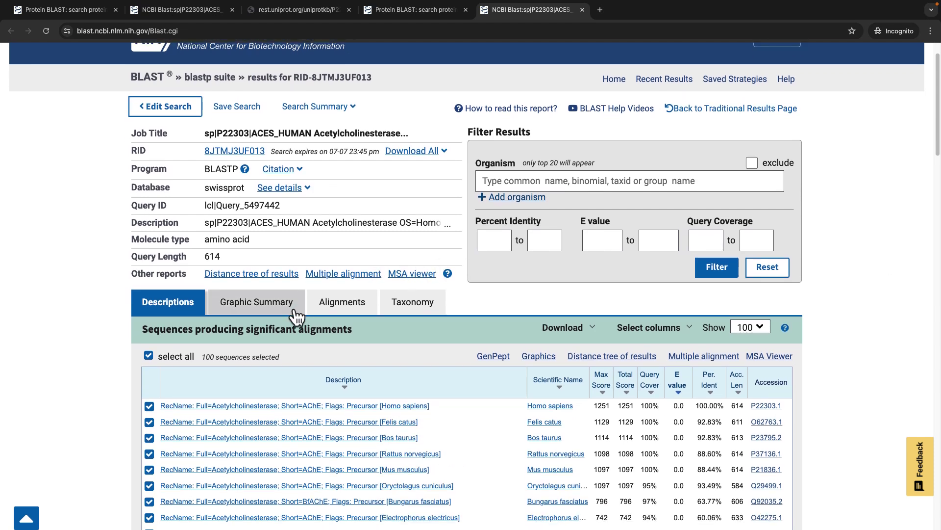
click(275, 304)
click(339, 307)
click(403, 310)
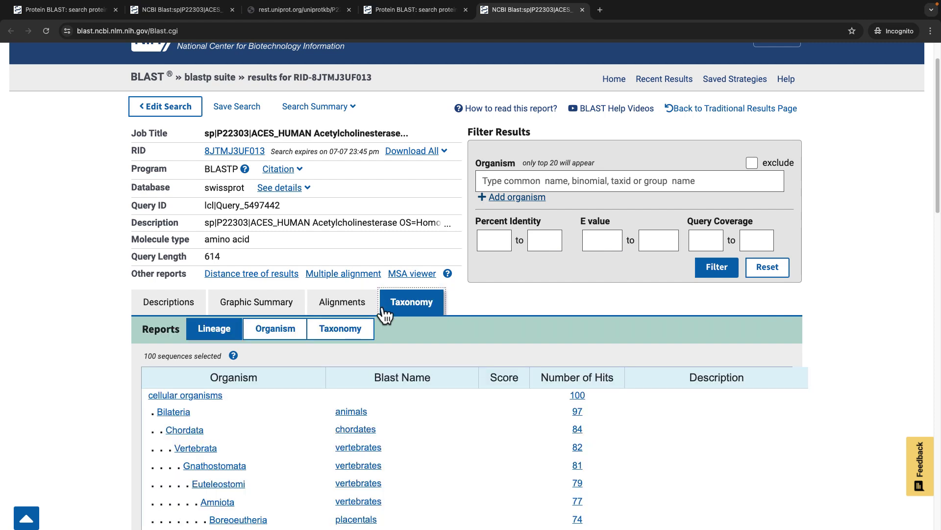
click(277, 314)
click(188, 310)
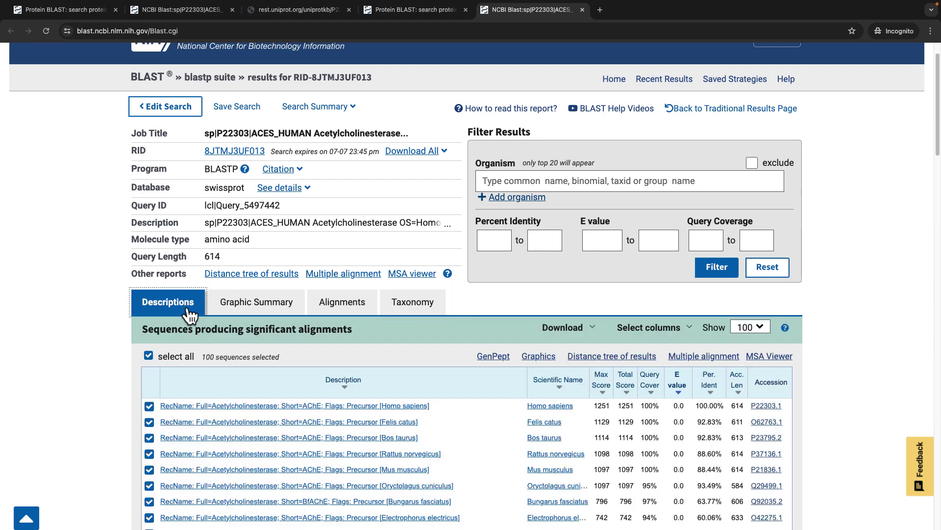
Step: Examine the Swiss-Prot hit list, including description names, organisms, scores, query cover and percent identity
scroll(833, 308, down, 1)
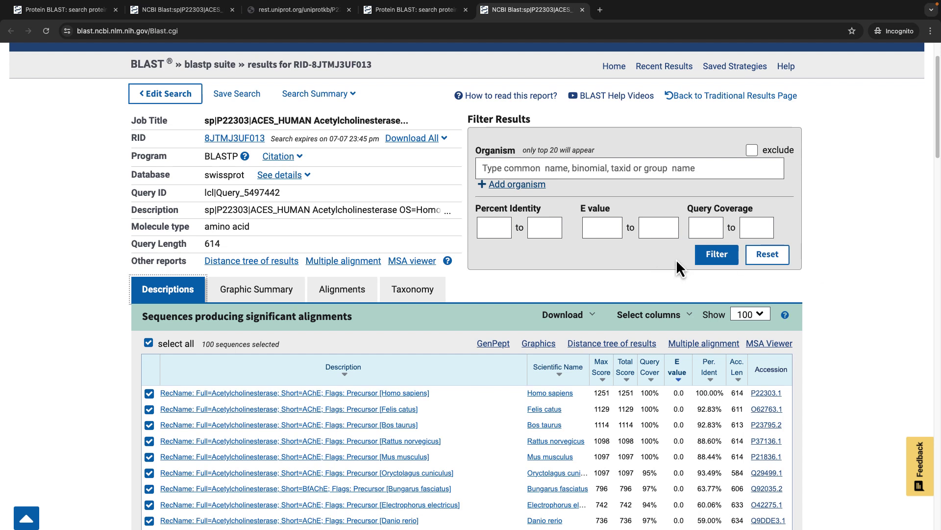
scroll(677, 261, down, 1)
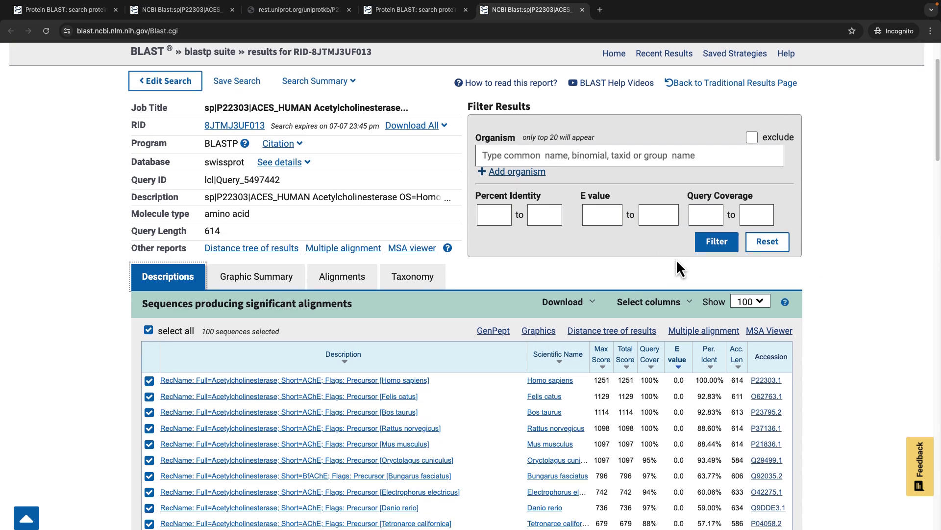
scroll(842, 274, down, 1)
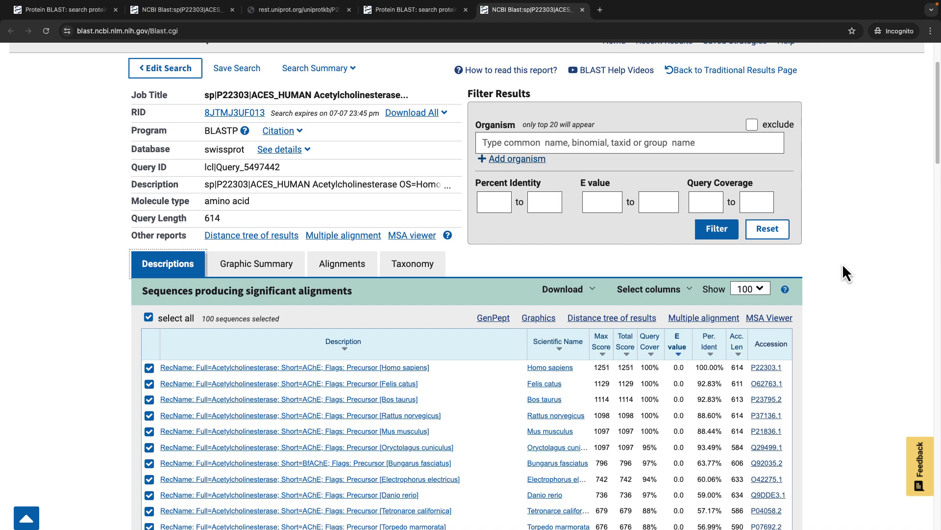
scroll(843, 265, down, 1)
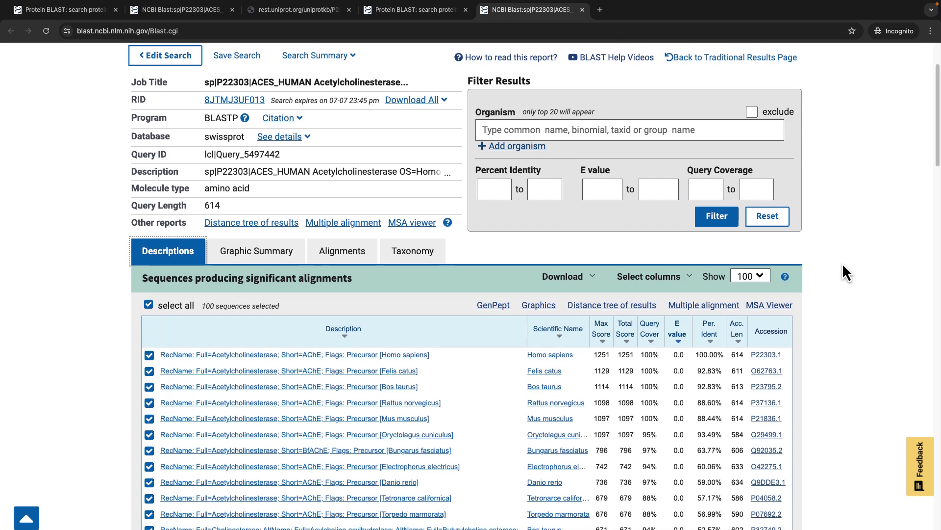
scroll(843, 264, down, 1)
scroll(842, 265, down, 1)
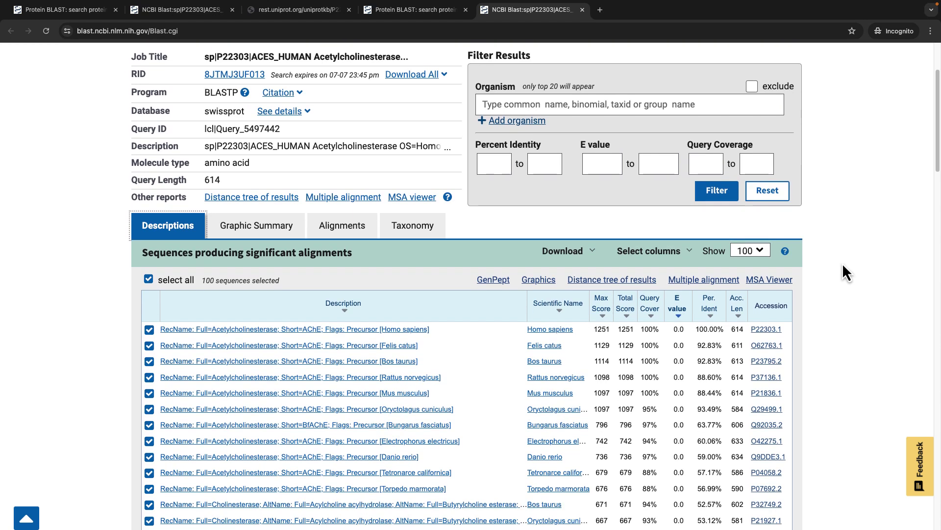
scroll(843, 265, up, 3)
scroll(843, 265, up, 6)
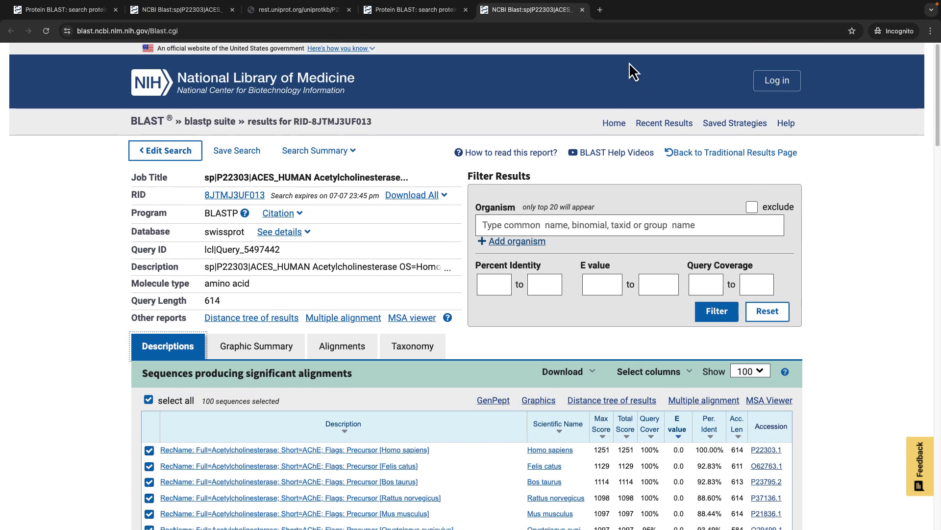
click(601, 14)
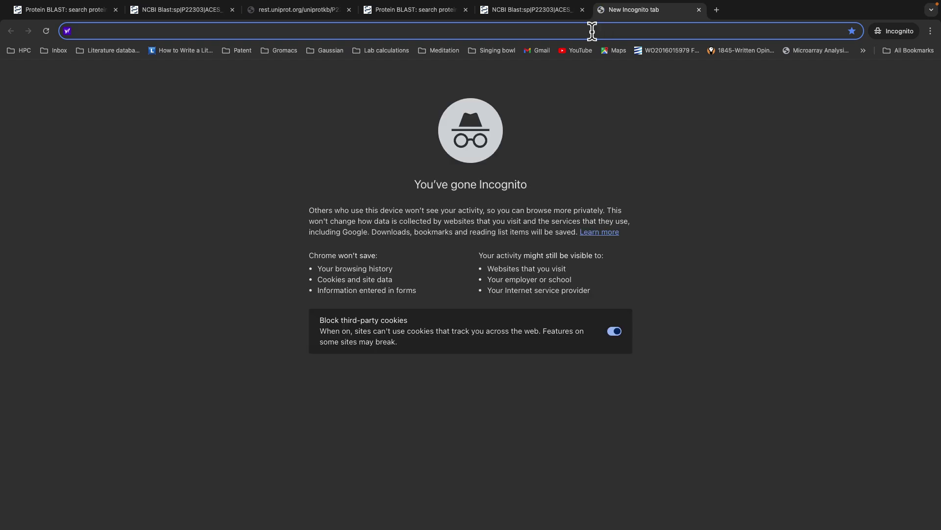
click(64, 11)
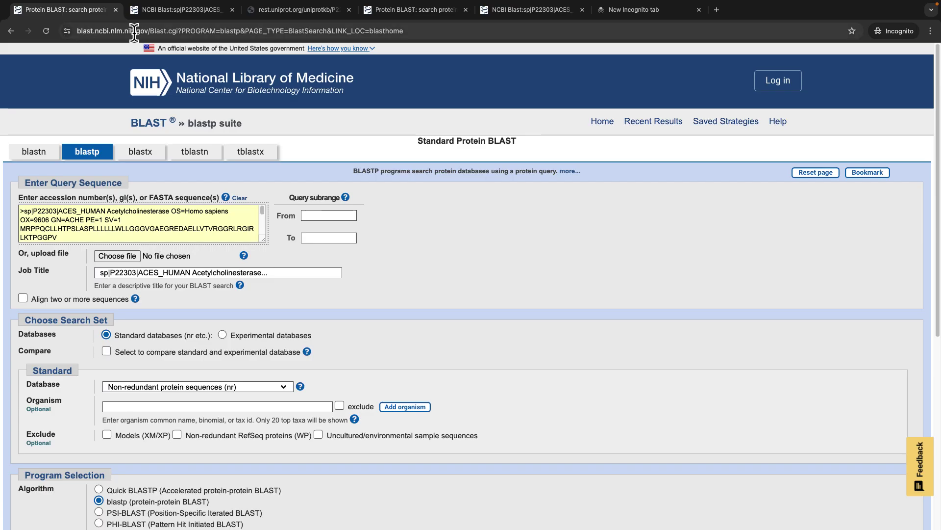
drag(76, 31, 175, 31)
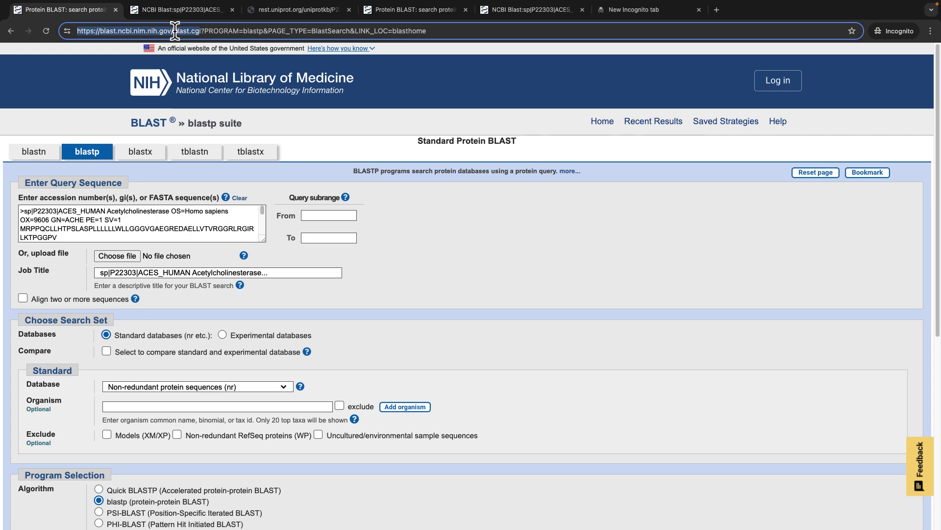
right_click(176, 33)
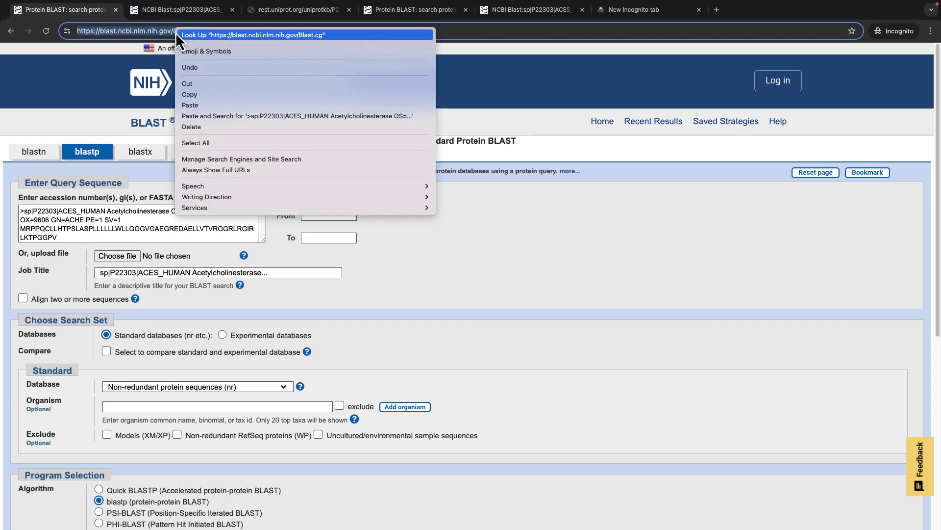
click(198, 94)
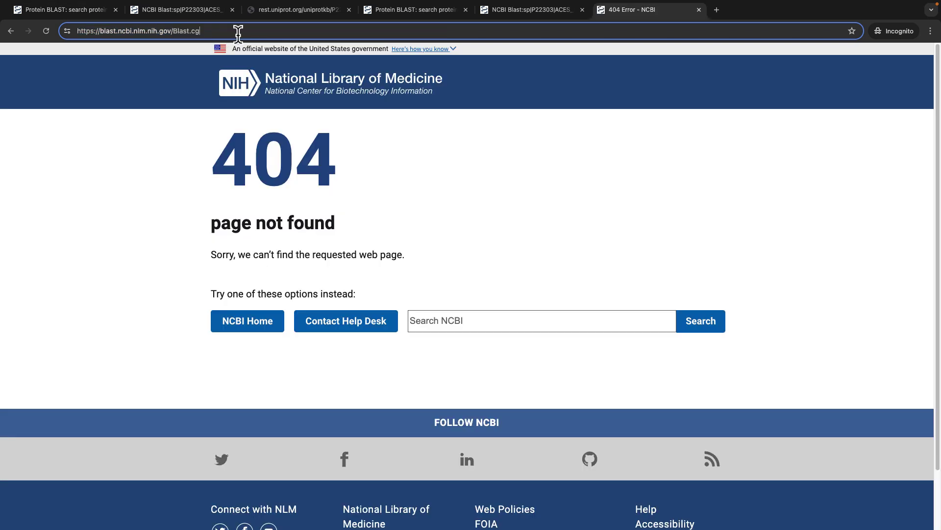
text(i)
key(Return)
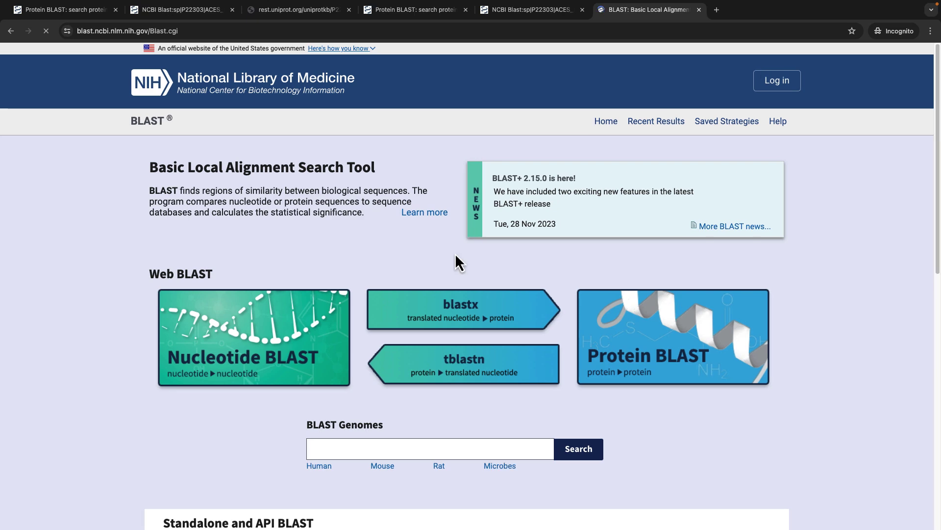
click(696, 322)
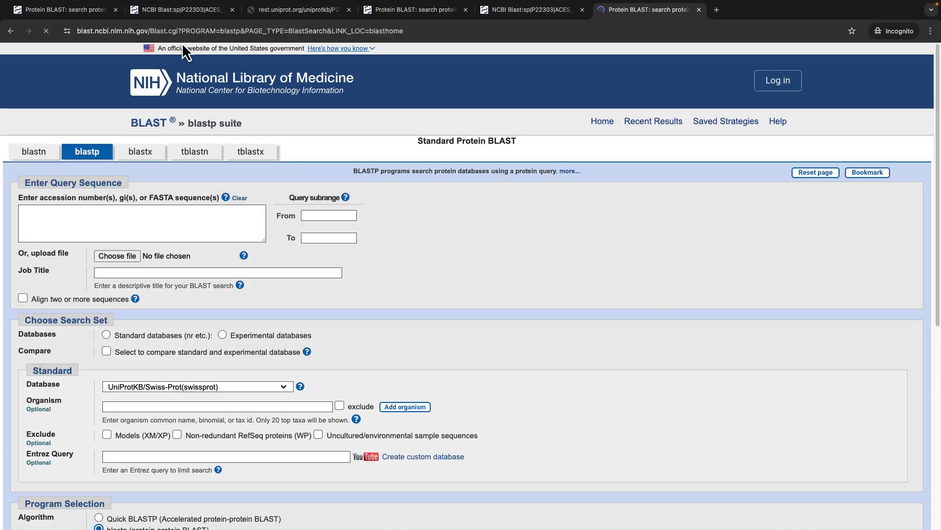
Step: Copy the P22303 FASTA record from the UniProt page again and paste it as the query of the newly opened blastp form
click(268, 15)
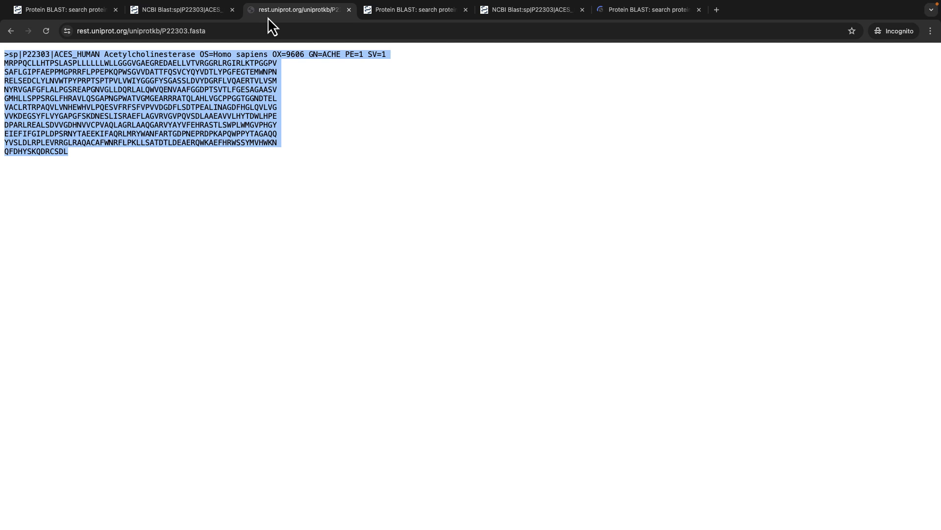
right_click(163, 116)
click(180, 137)
click(625, 14)
click(130, 219)
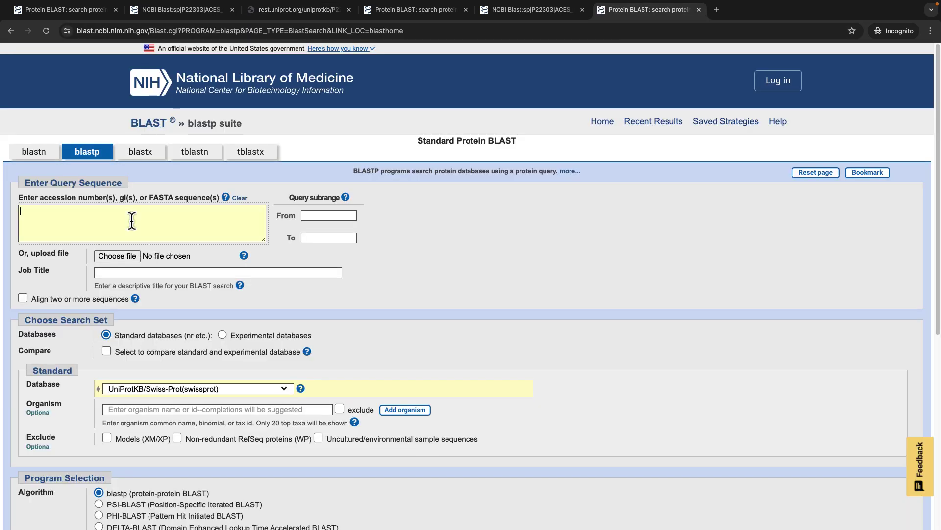
right_click(131, 220)
click(153, 290)
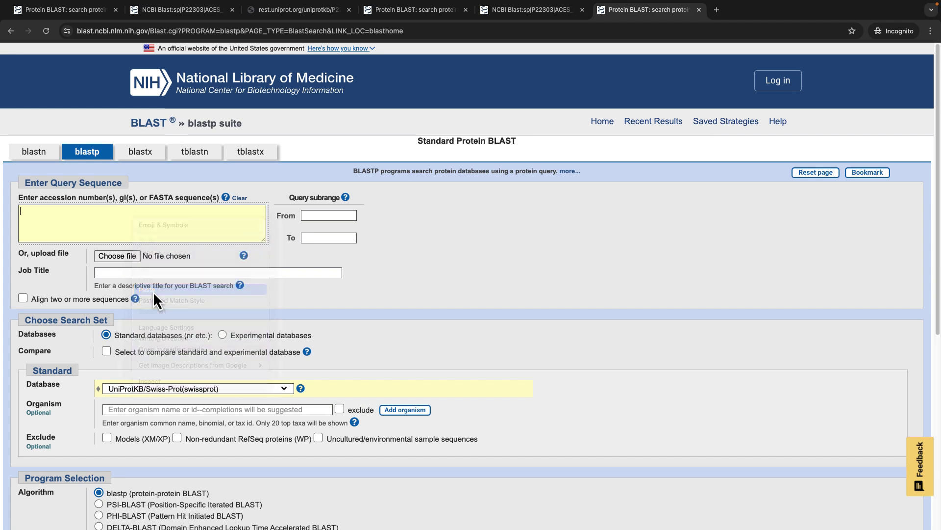
Step: Set the search database to Non-redundant protein sequences (nr)
scroll(356, 304, down, 2)
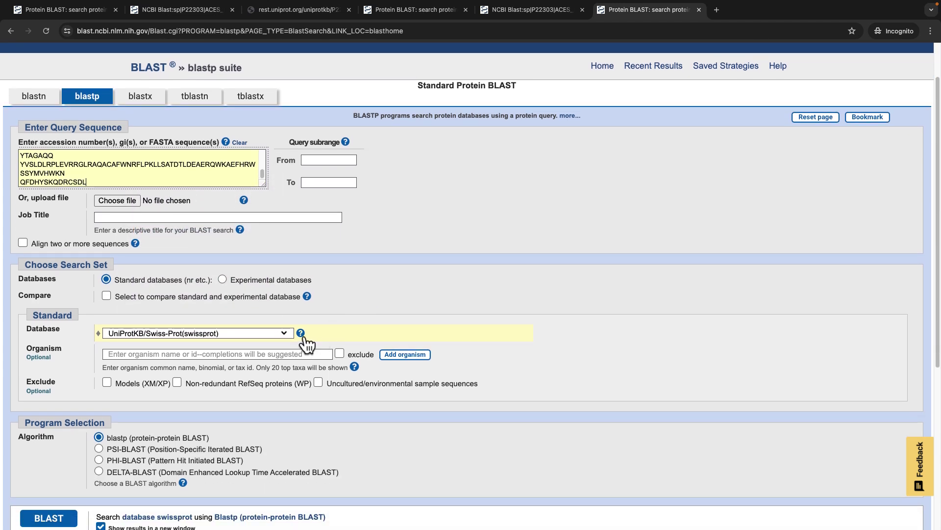
click(286, 333)
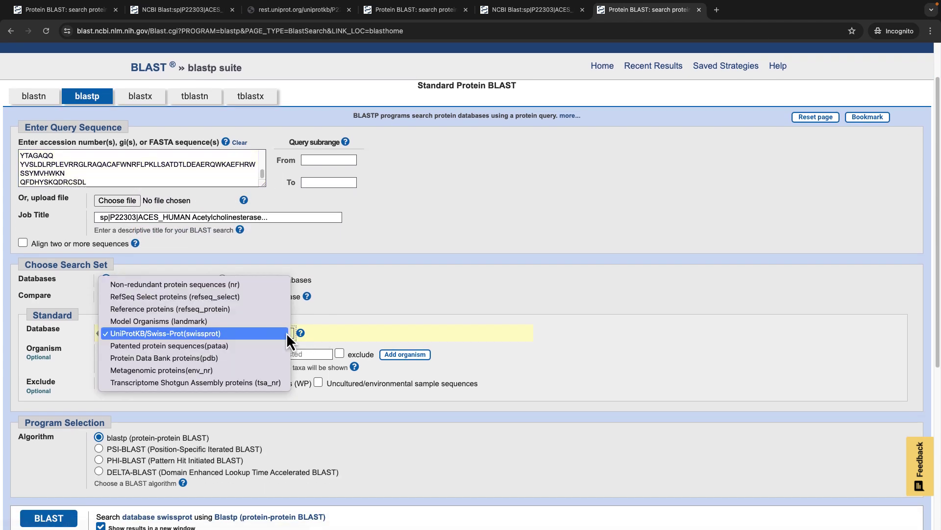
click(272, 288)
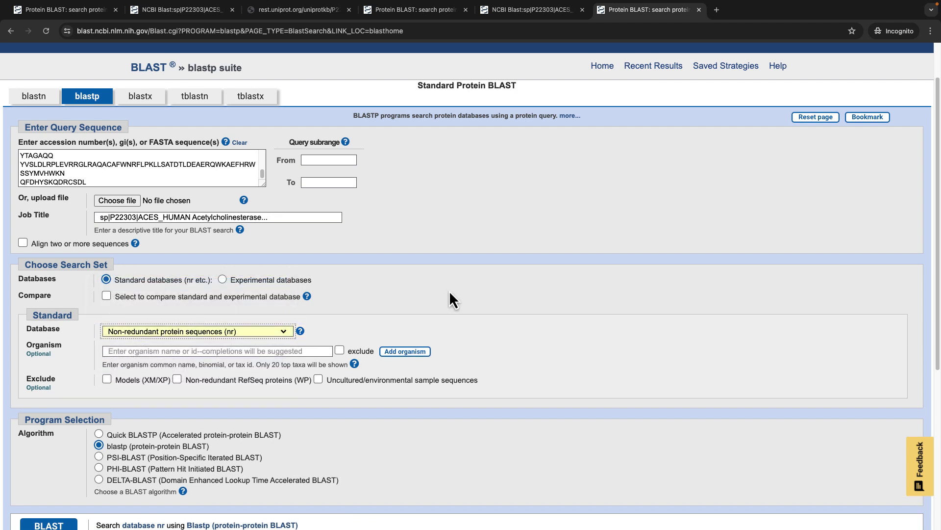
Step: Set the scoring matrix to BLOSUM80 in the algorithm parameters and run the blastp search against nr
scroll(449, 290, down, 2)
scroll(449, 291, down, 3)
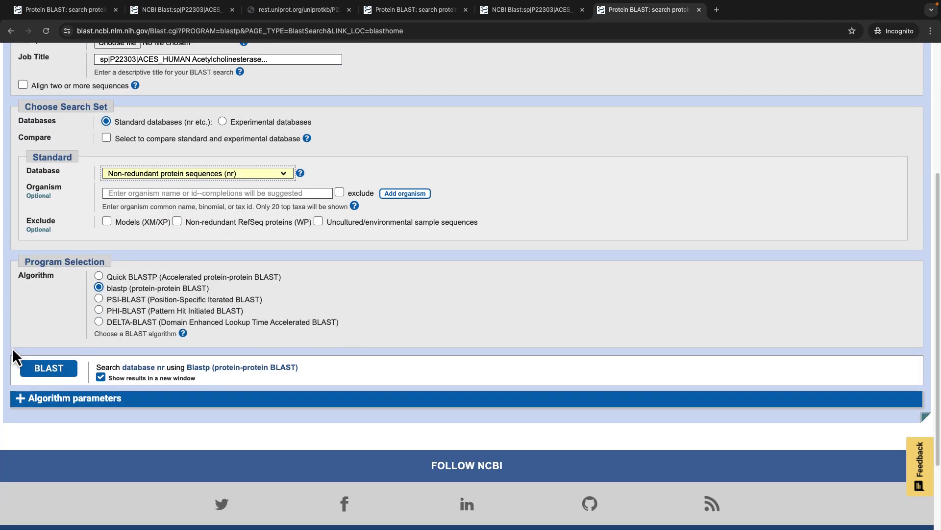
click(32, 401)
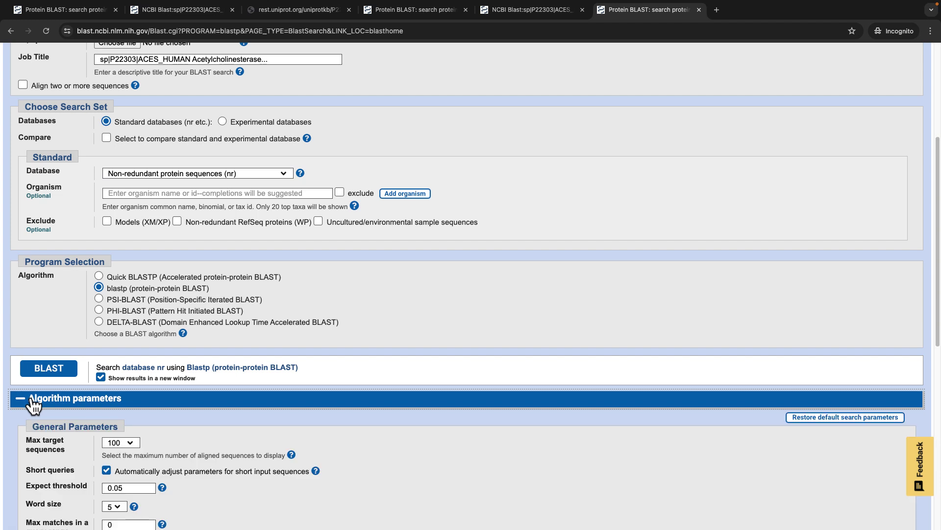
scroll(425, 397, down, 5)
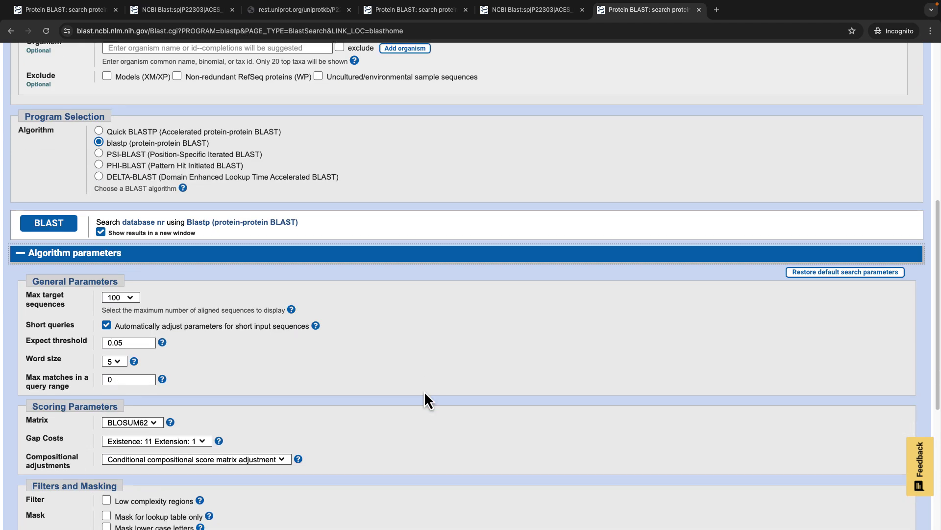
click(153, 422)
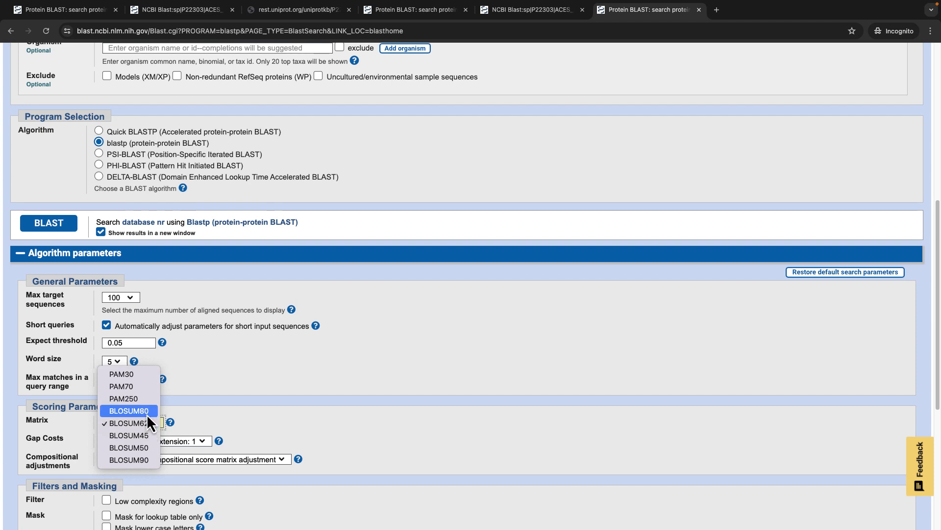
click(146, 412)
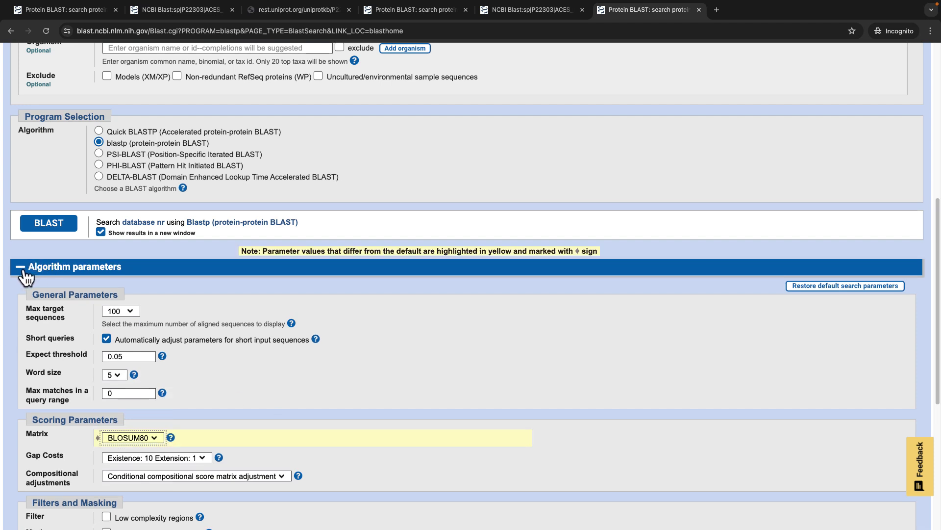
click(25, 269)
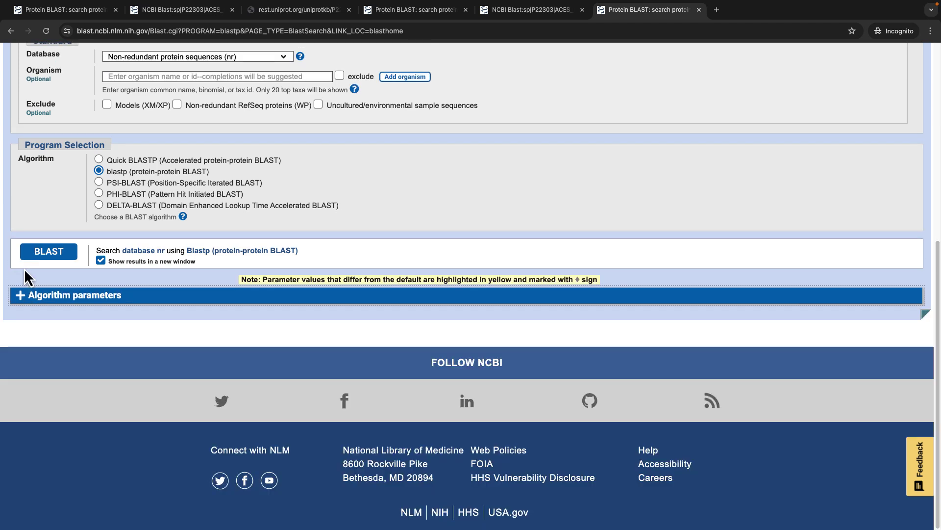
click(49, 251)
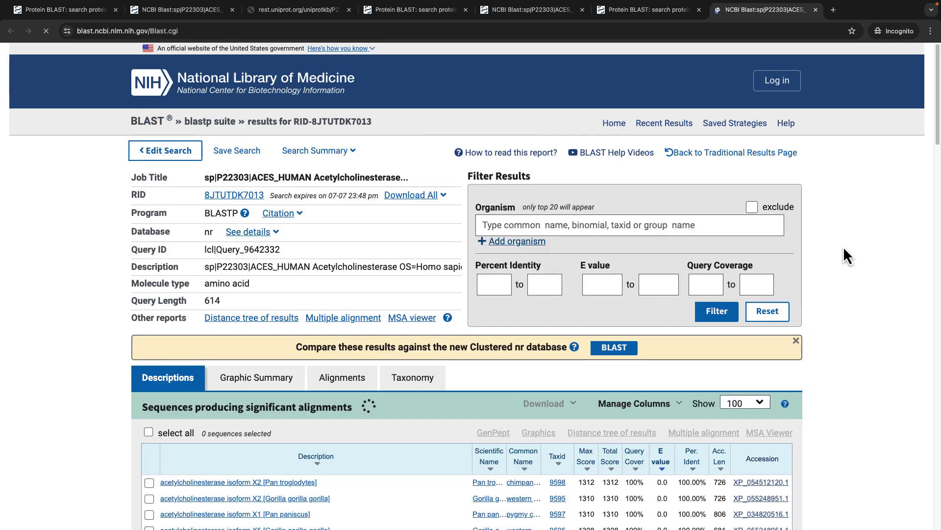
Step: Review the graphic summary, alignments and taxonomy of the new nr results, ending with the hit descriptions
scroll(844, 246, down, 1)
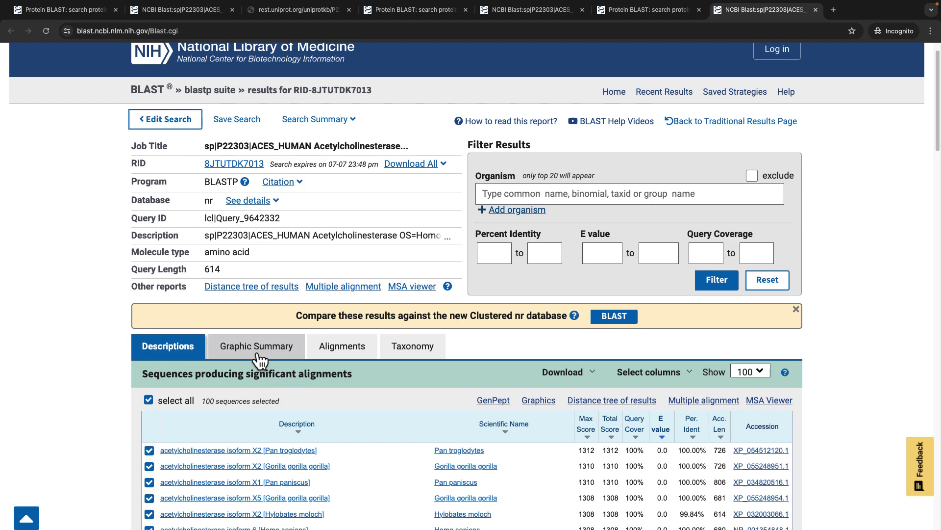
click(257, 353)
click(336, 352)
click(411, 350)
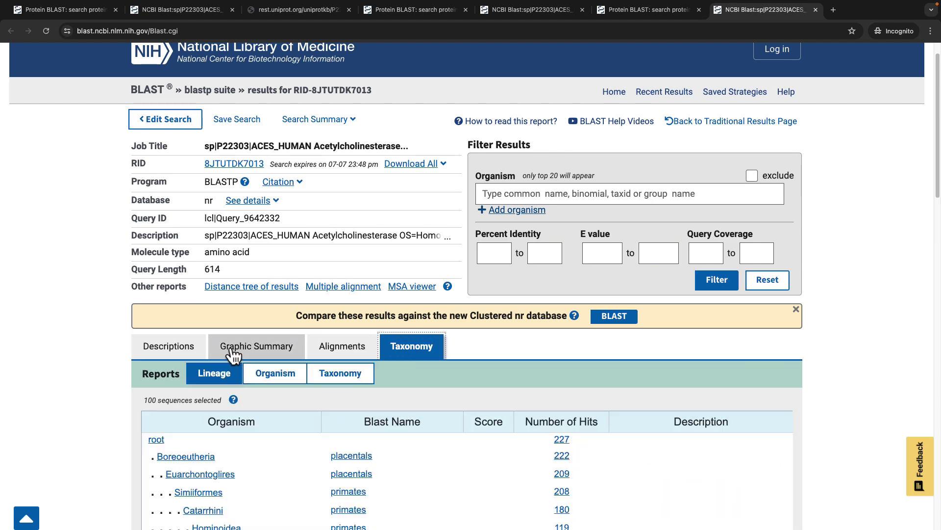
click(183, 350)
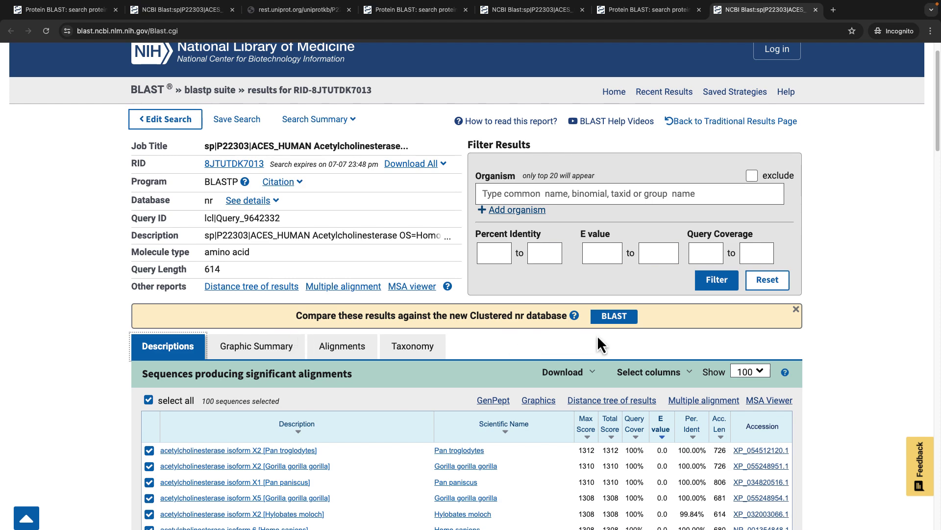
scroll(787, 353, down, 1)
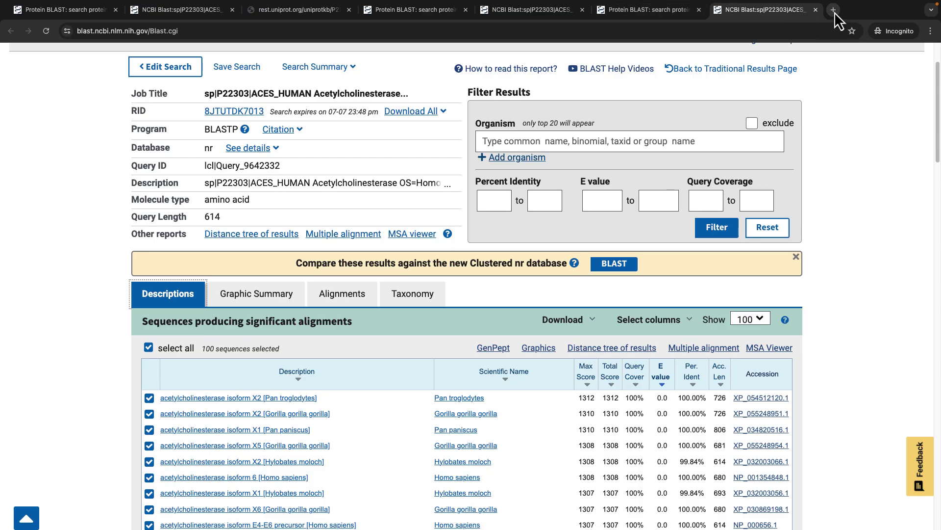
key(super+t)
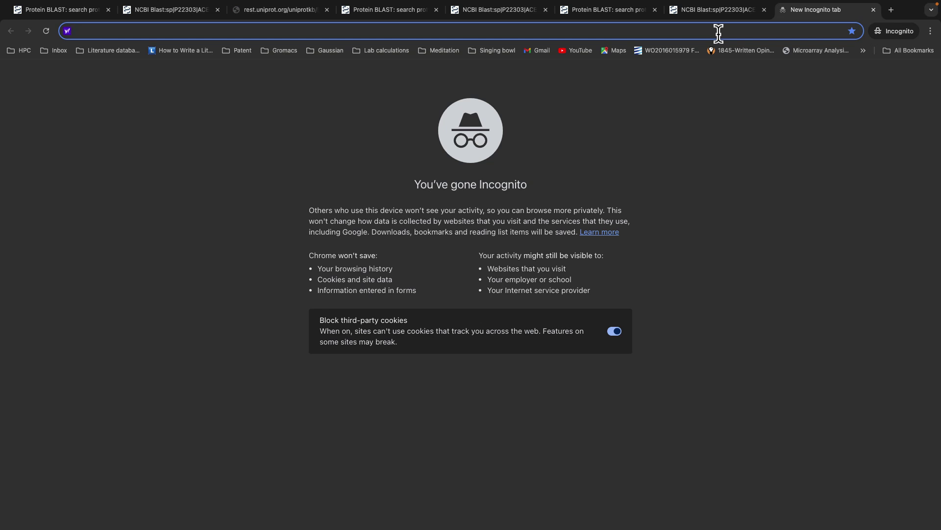
text(www.u)
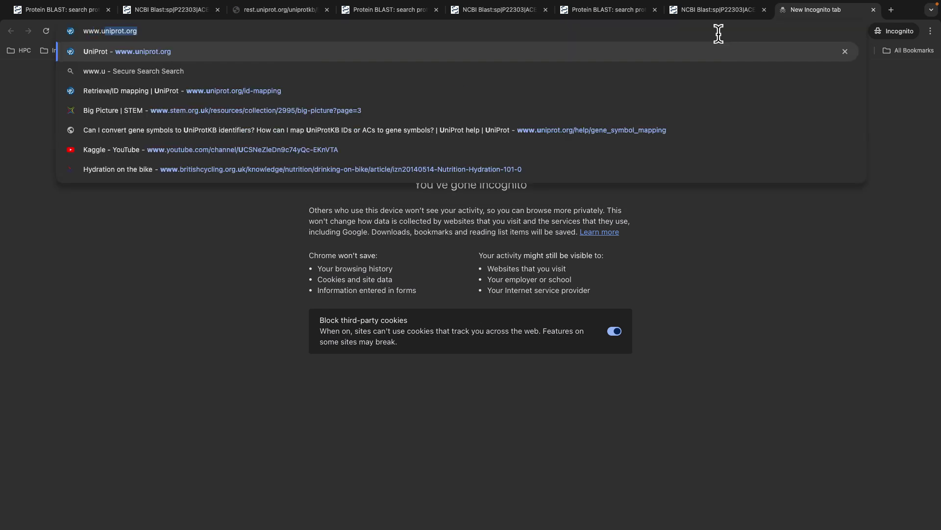
key(Return)
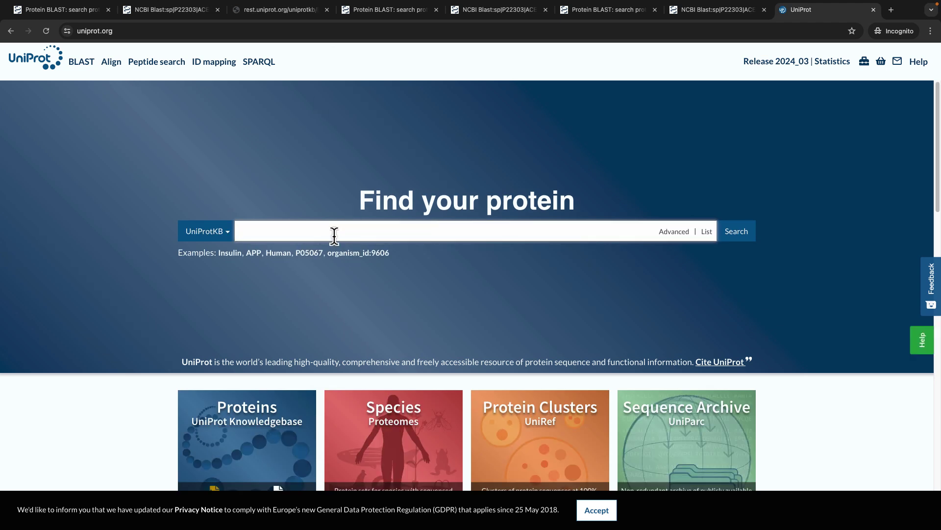
Step: Search UniProtKB for "miraculin" and open the reviewed entry P13087 (MIRA_SYNDU)
text(miraculin)
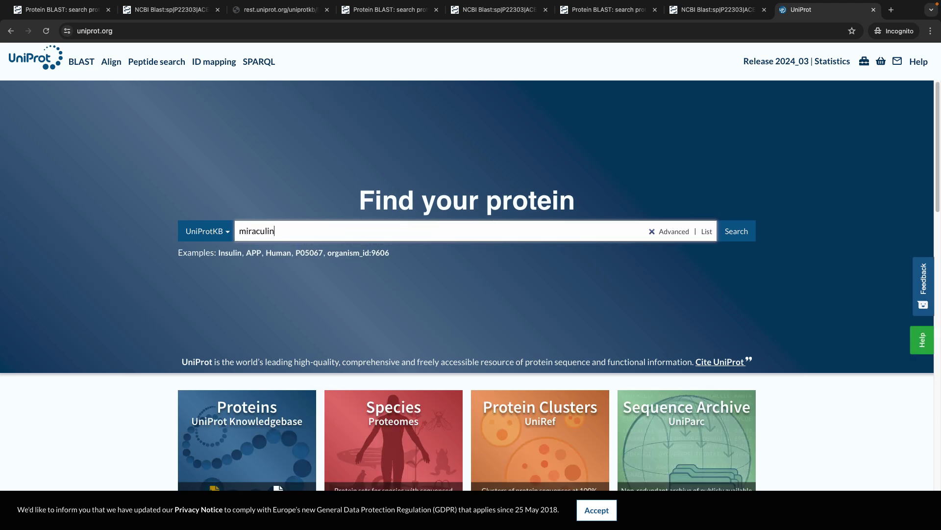
key(Return)
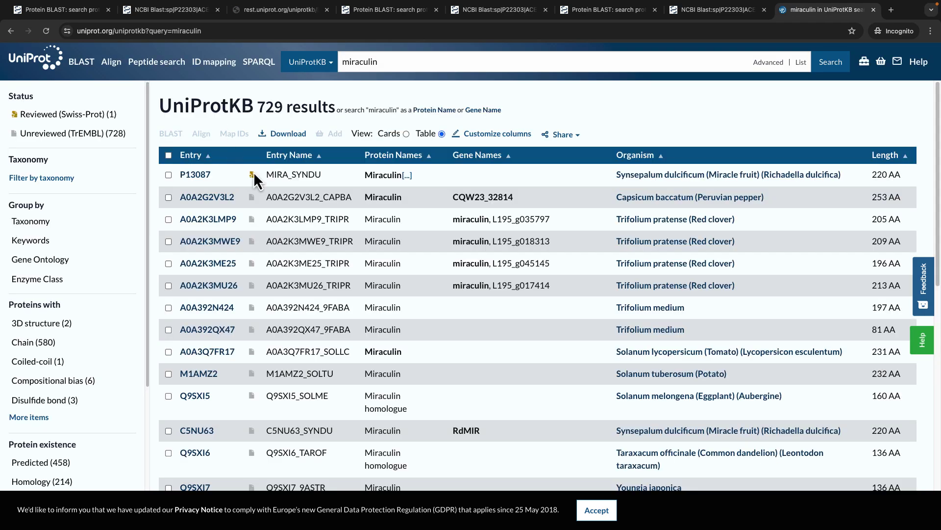
click(195, 175)
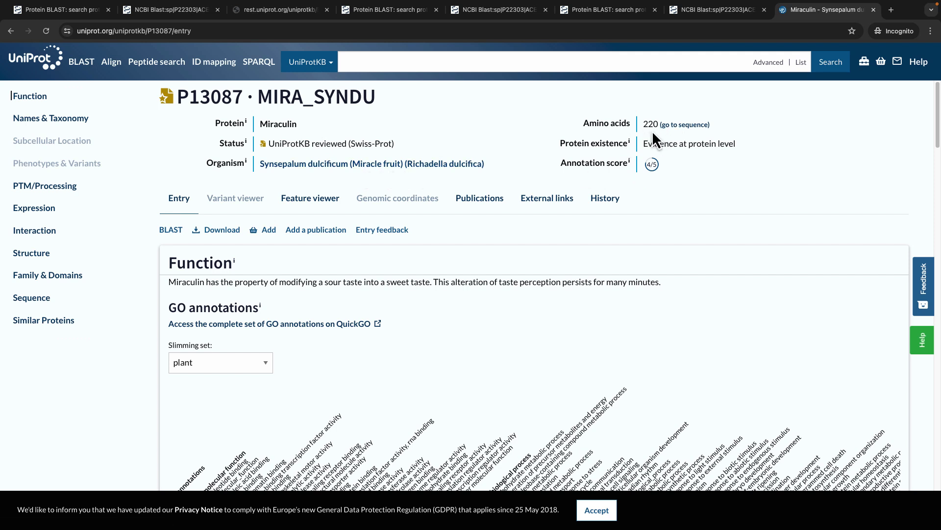
Step: Examine the miraculin entry's overview and its PTM/Processing features, including the signal peptide and mature chain positions
scroll(814, 184, down, 10)
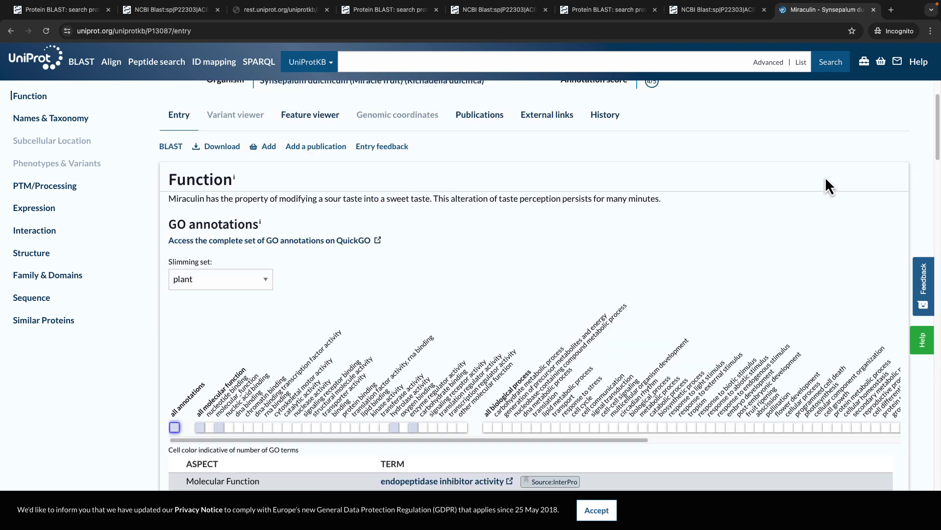
scroll(828, 172, down, 10)
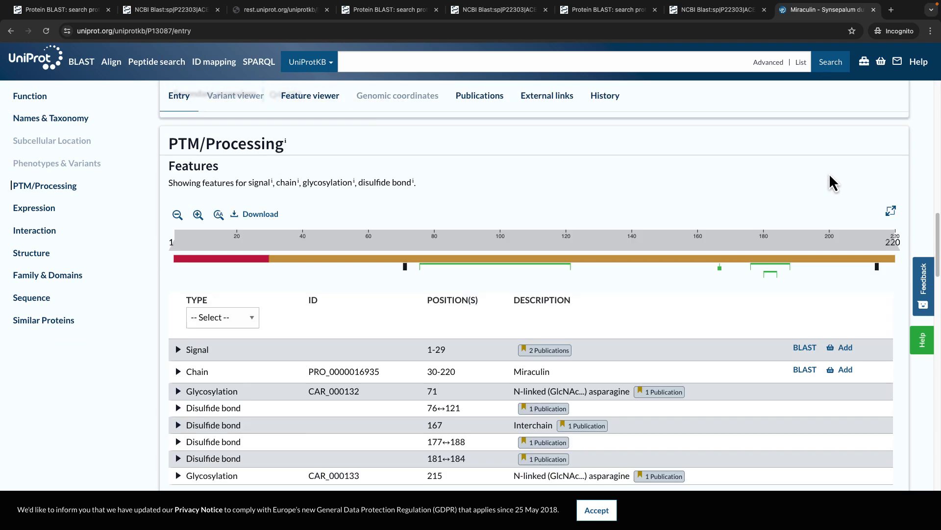
scroll(829, 175, up, 8)
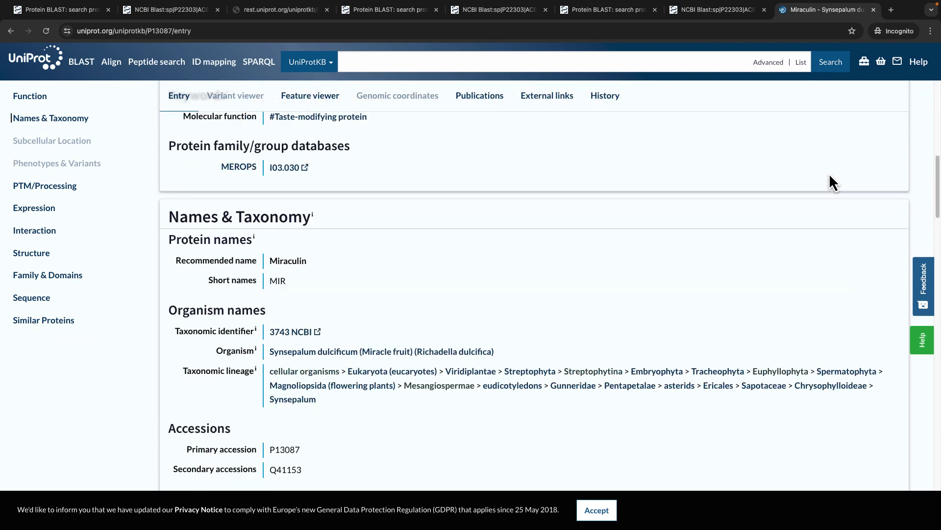
scroll(830, 175, down, 10)
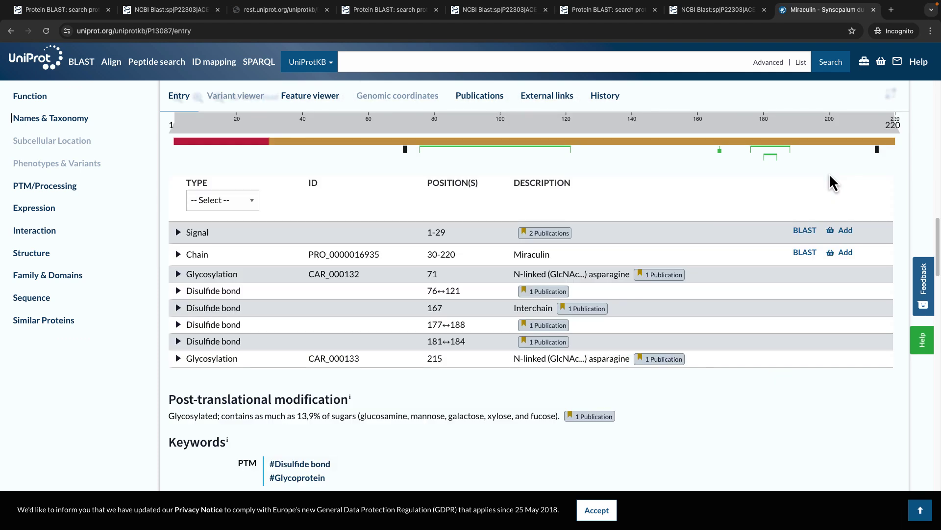
scroll(227, 268, up, 3)
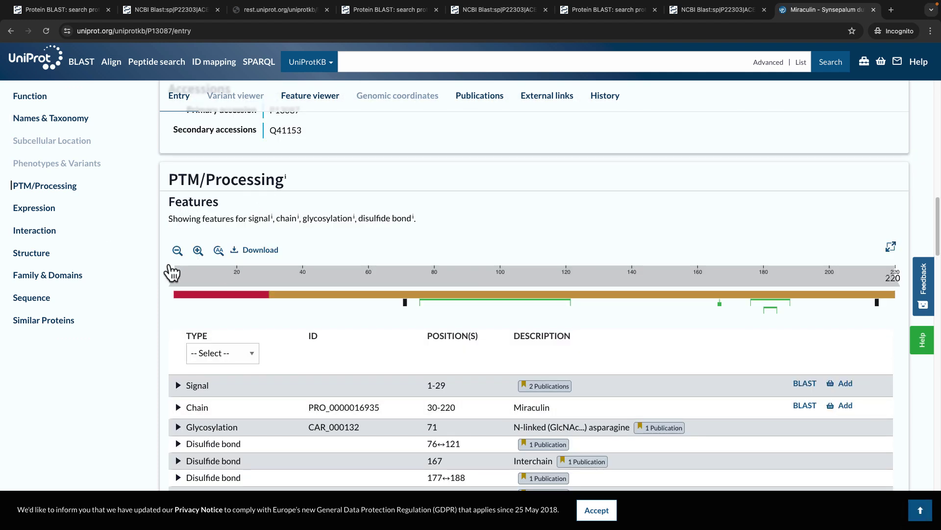
scroll(169, 269, down, 2)
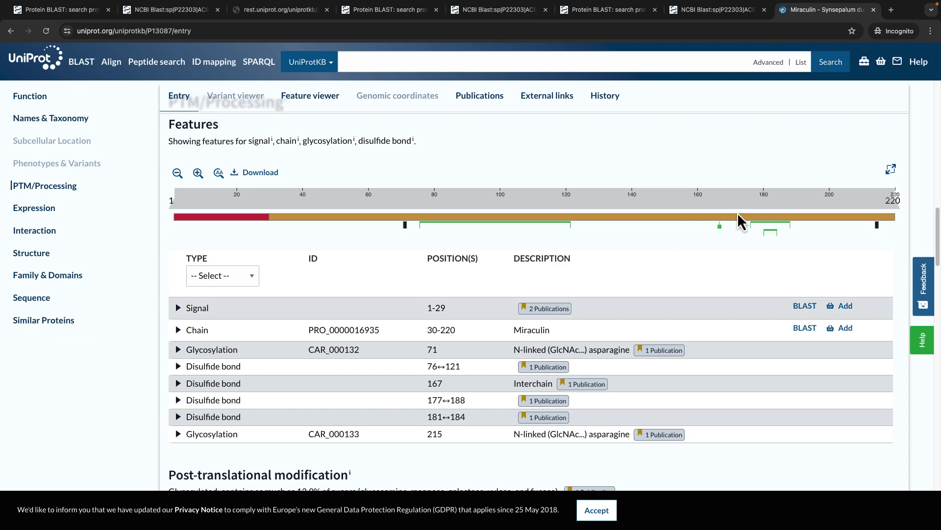
scroll(834, 152, up, 8)
scroll(878, 143, up, 10)
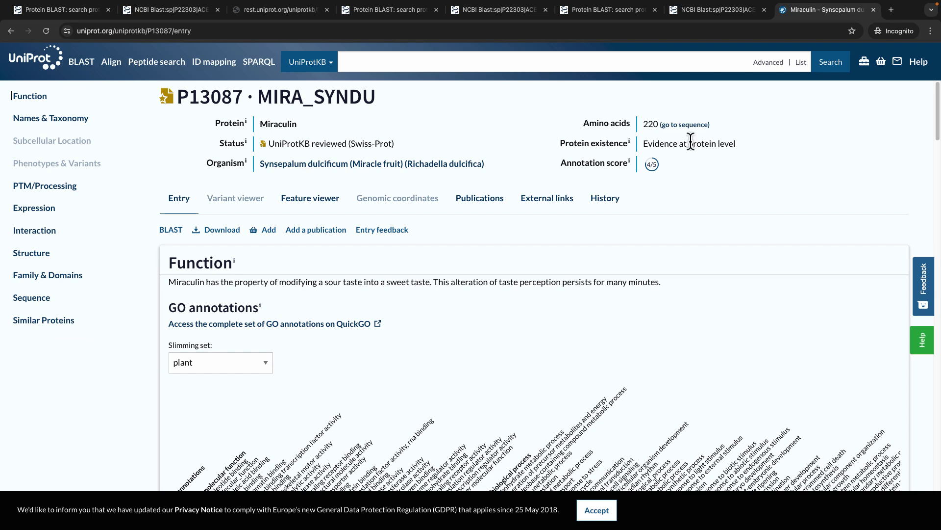
scroll(785, 191, down, 5)
scroll(797, 187, down, 10)
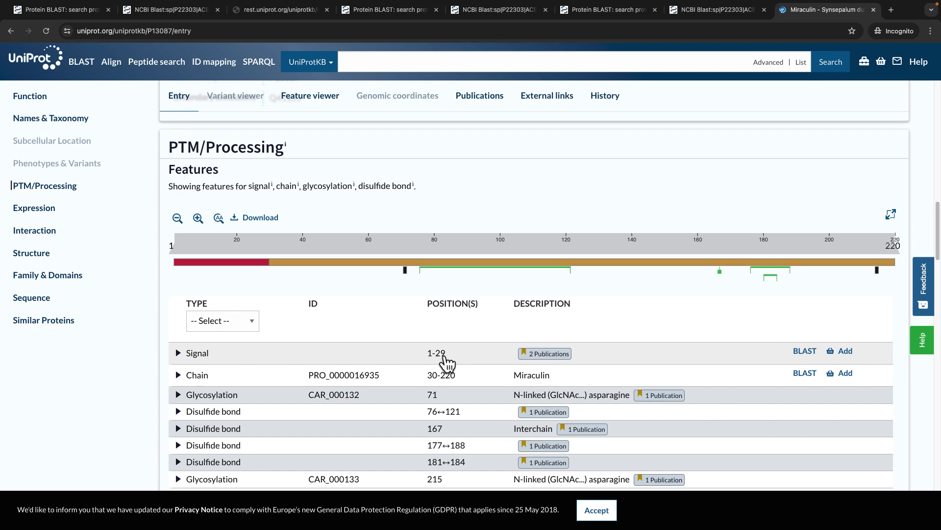
scroll(767, 284, up, 12)
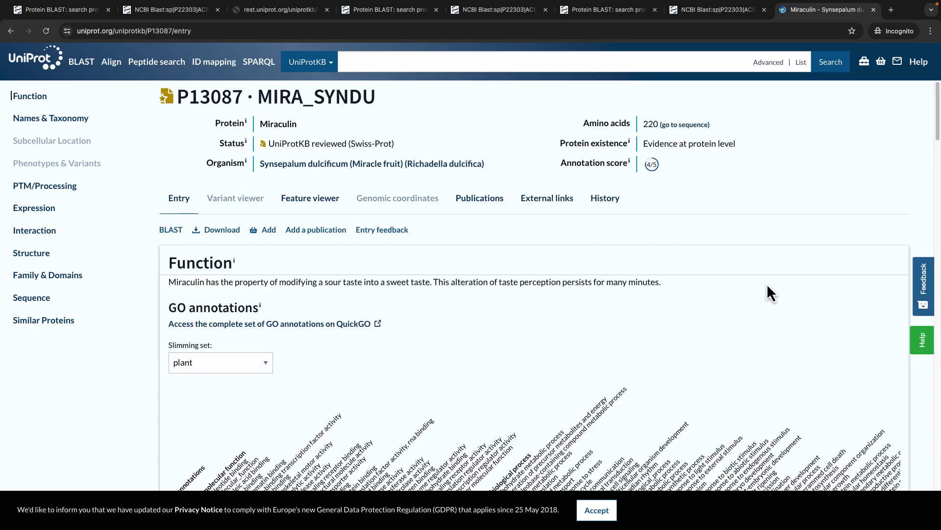
Step: Open the FASTA record of P13087 from the entry's Sequence section and copy the whole record
click(39, 304)
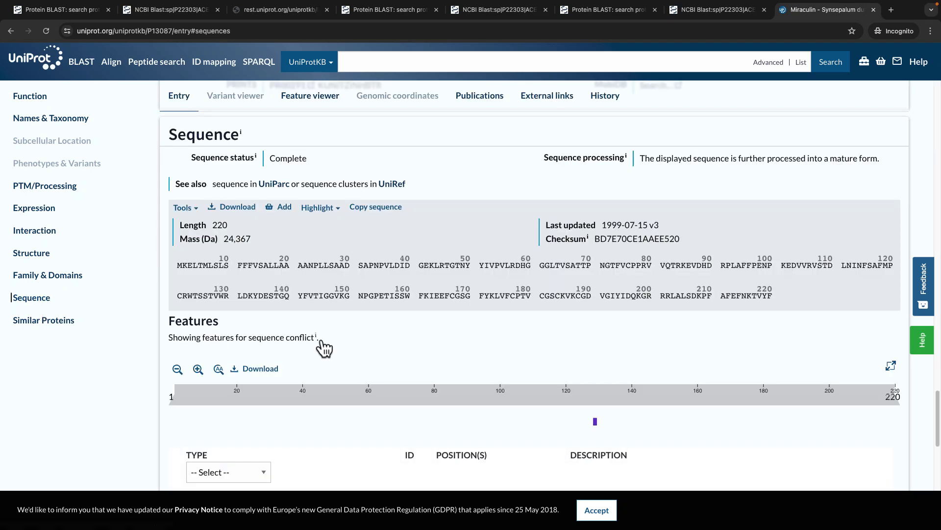
click(240, 210)
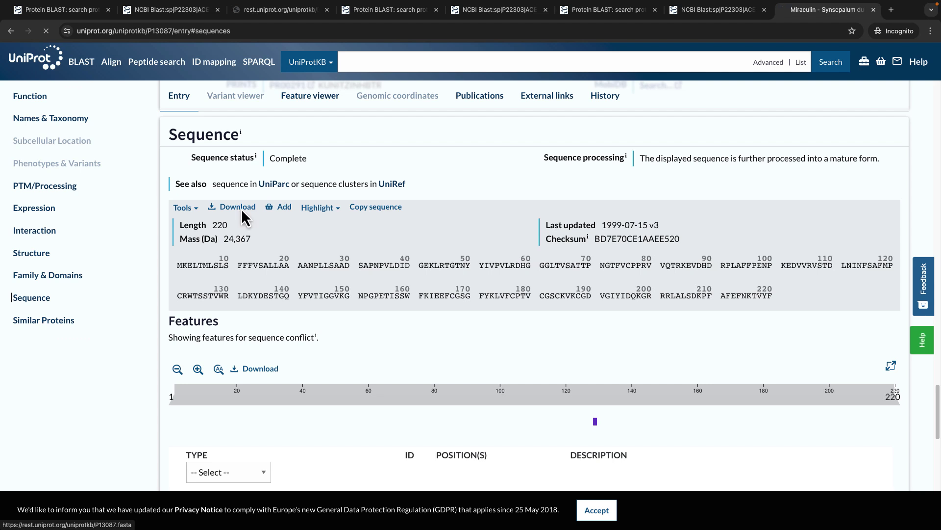
drag(263, 157, 2, 12)
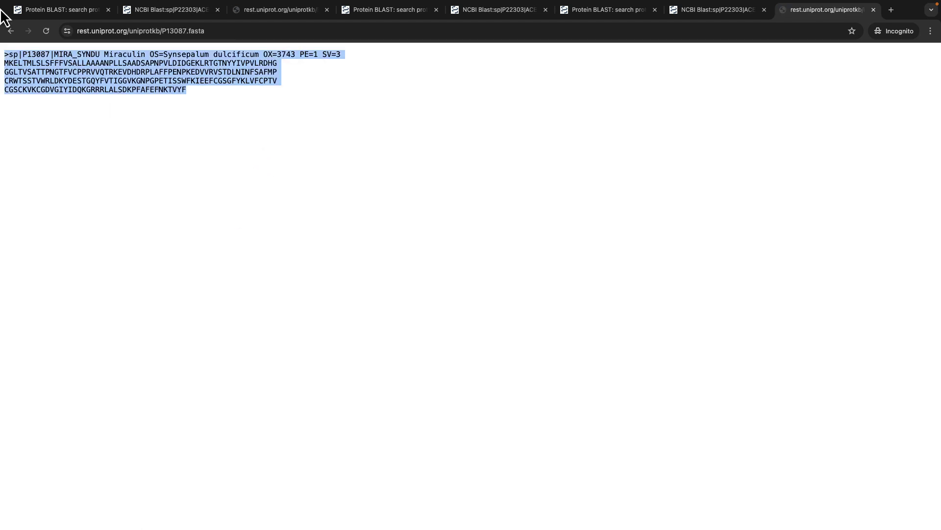
right_click(86, 70)
click(100, 91)
Step: Copy the base address of the Protein BLAST page, up to "Blast.cg", from the first browser tab
click(692, 14)
click(588, 13)
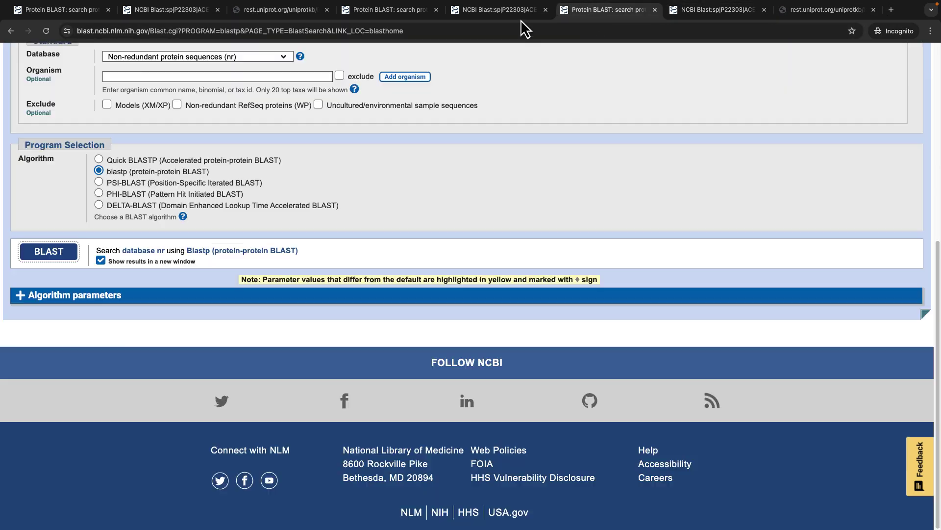
scroll(239, 203, up, 7)
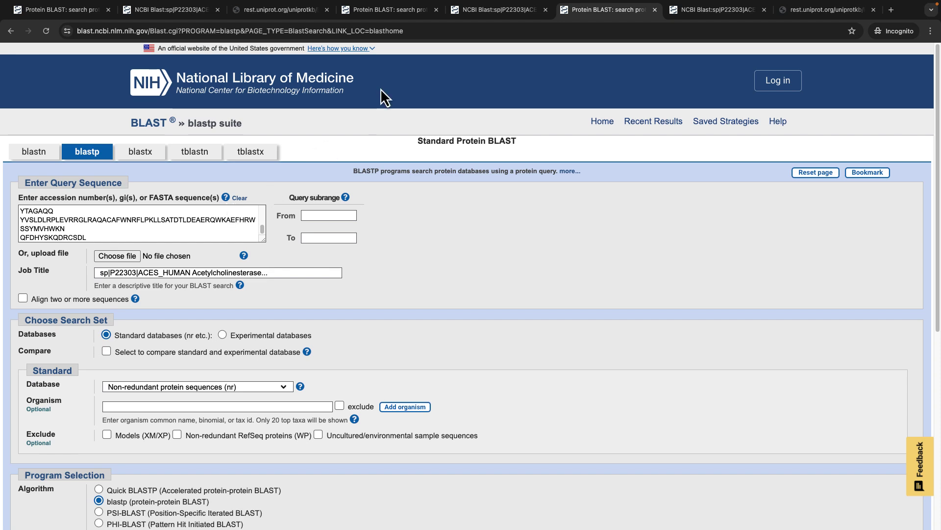
click(75, 13)
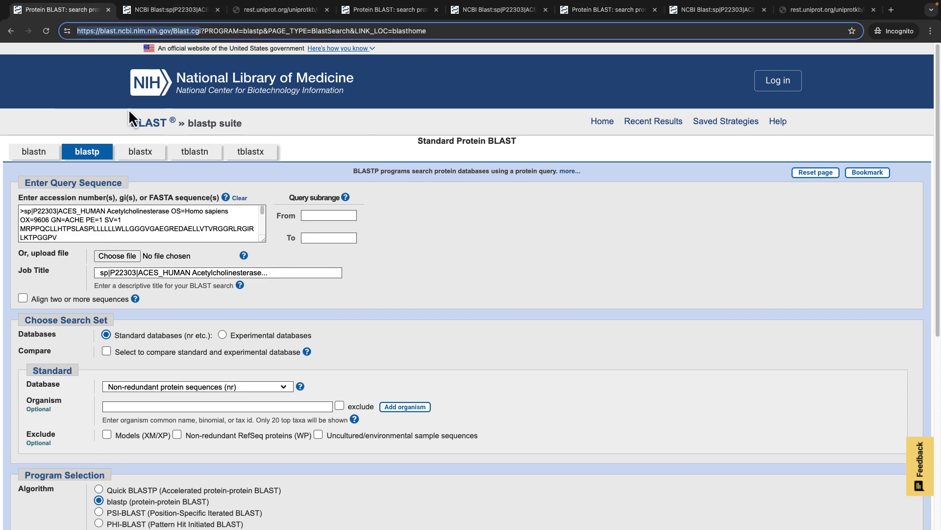
right_click(166, 34)
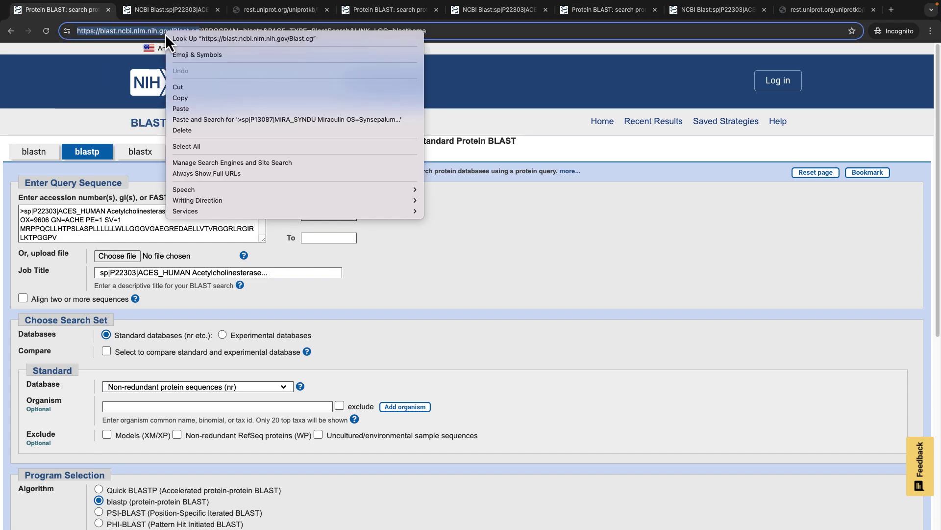
click(193, 97)
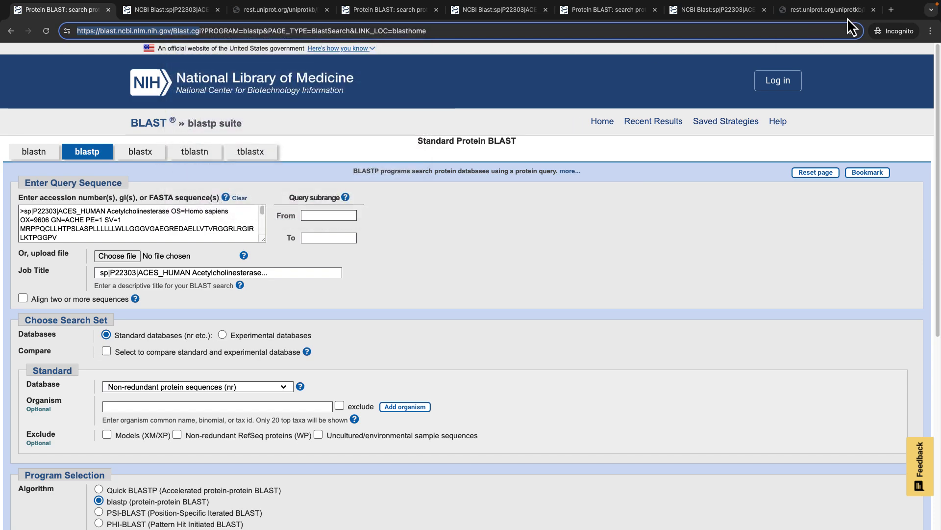
click(891, 10)
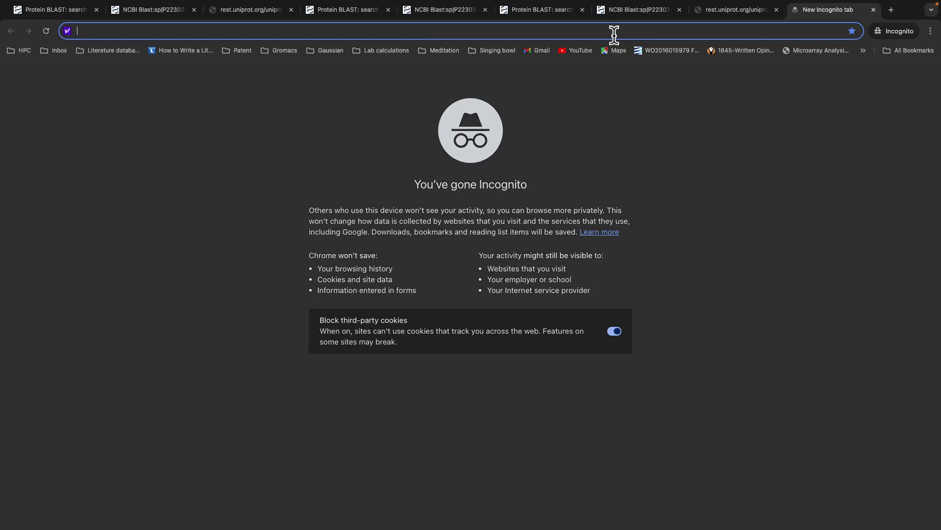
right_click(614, 35)
click(645, 92)
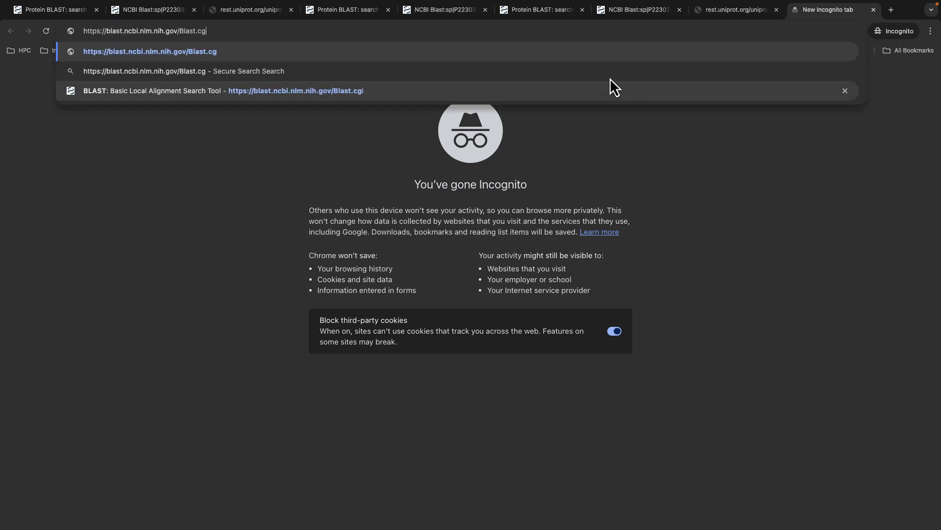
text(i)
key(Return)
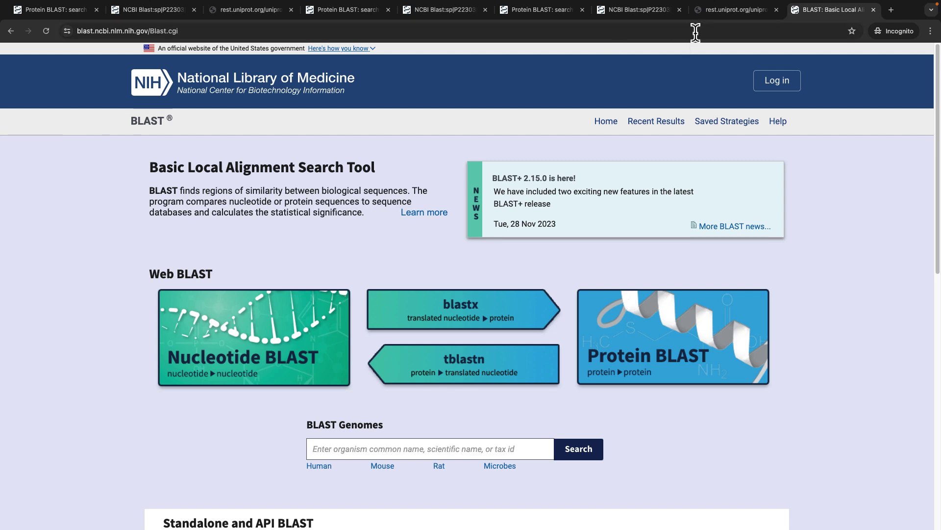
Step: Copy the whole miraculin FASTA record again from the P13087.fasta page
click(713, 15)
right_click(193, 78)
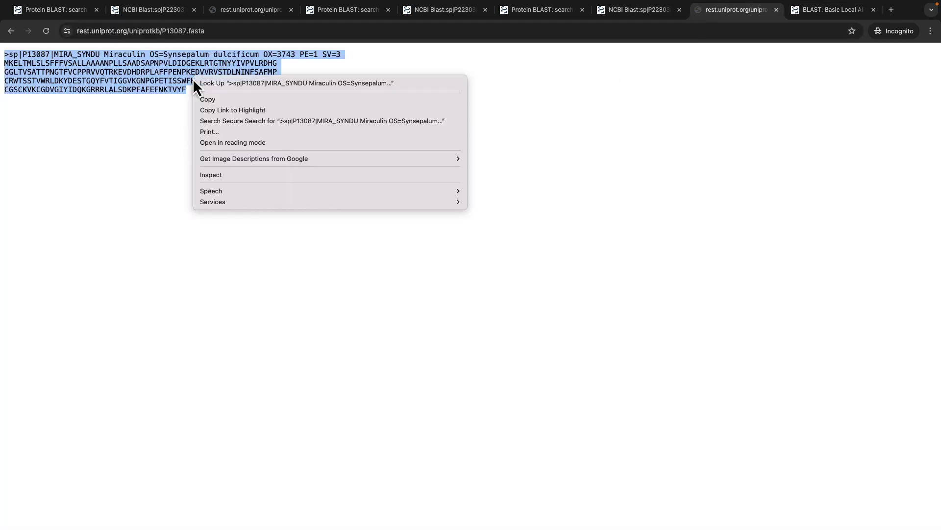
click(199, 99)
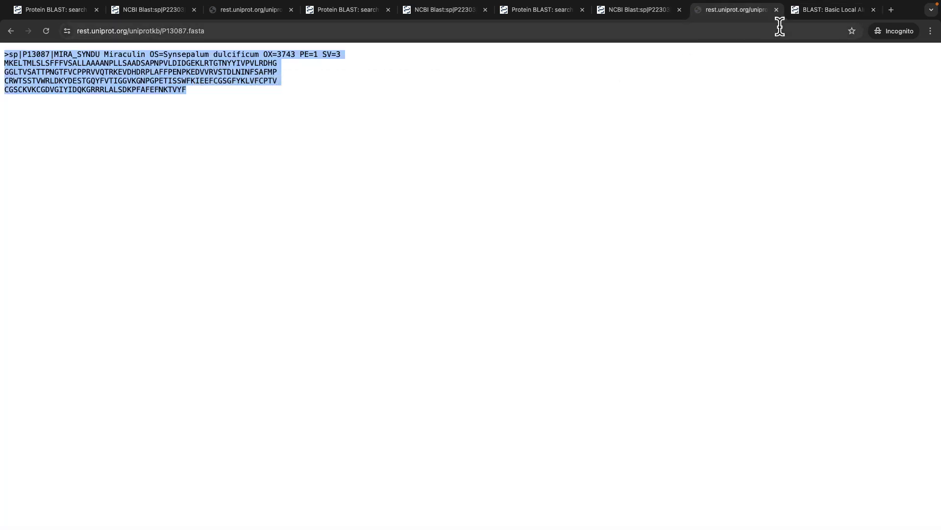
Step: Open Protein BLAST from the BLAST home page and paste the miraculin FASTA record as the query sequence
click(810, 10)
click(601, 369)
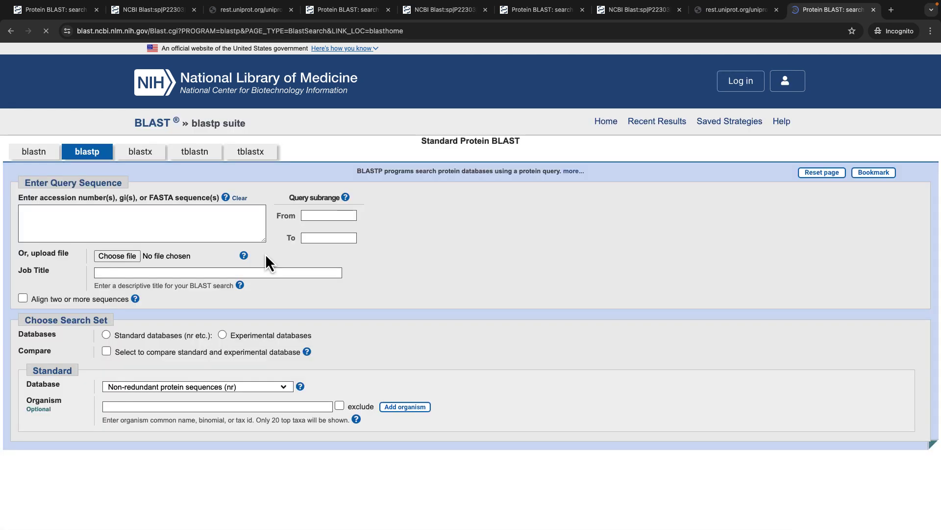
right_click(198, 226)
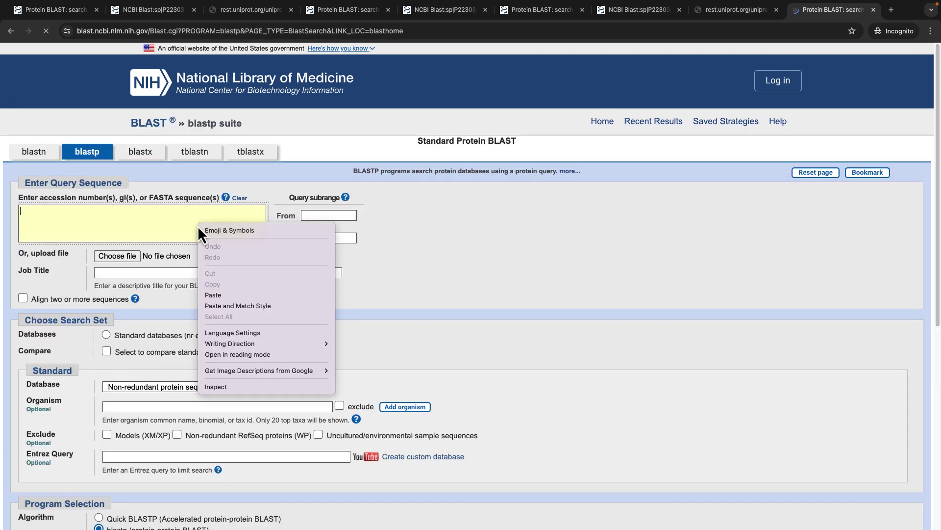
click(216, 295)
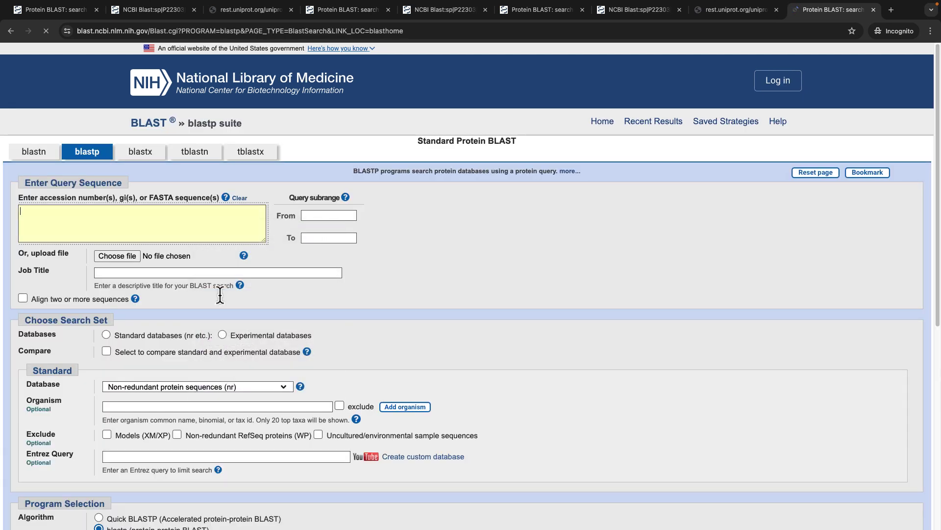
scroll(158, 229, up, 5)
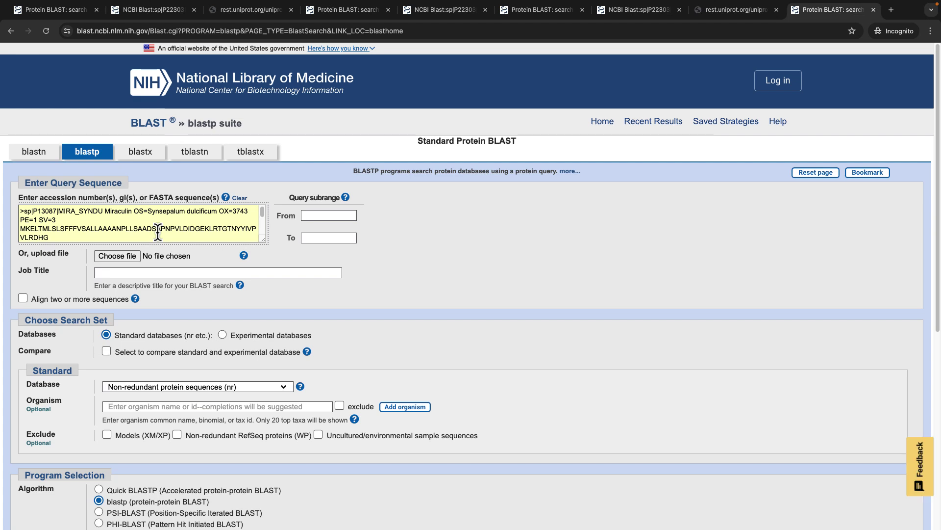
Step: Limit the miraculin query subrange to residues 30 to 220
scroll(158, 229, down, 5)
scroll(401, 268, down, 4)
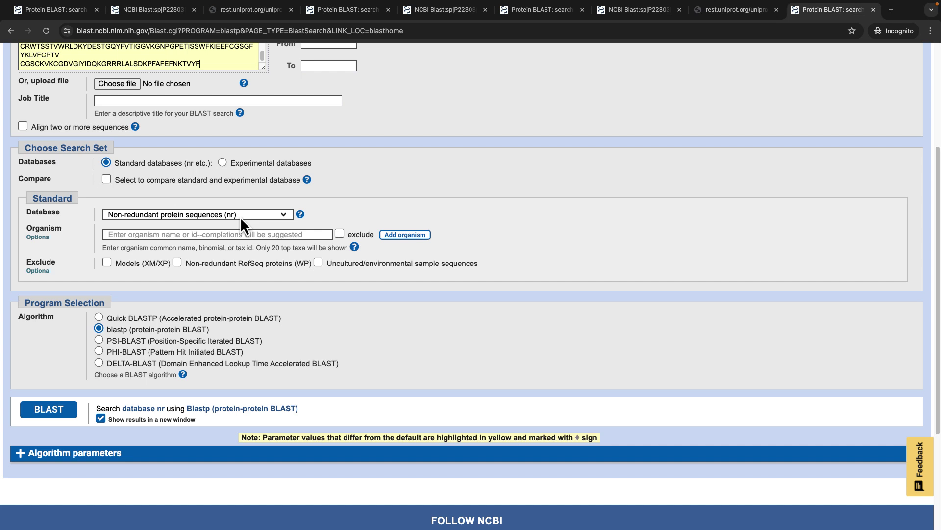
scroll(240, 271, down, 1)
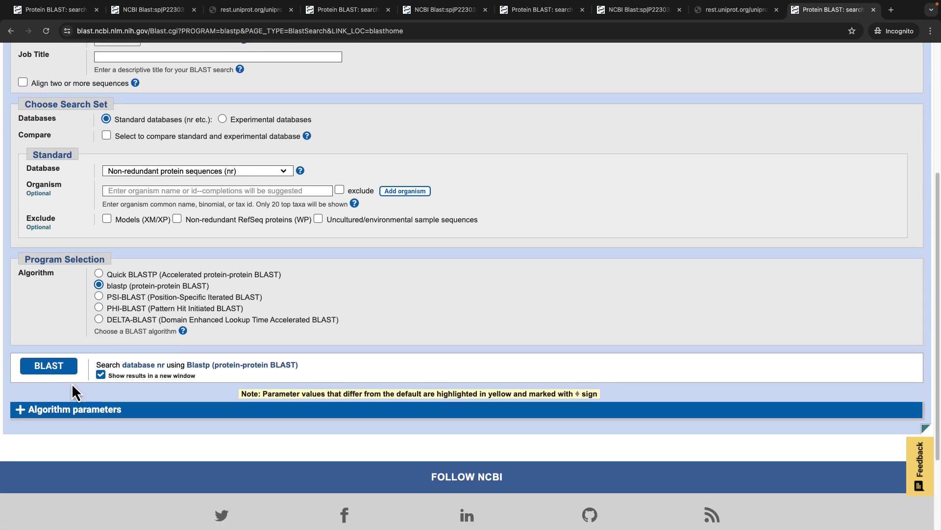
scroll(263, 346, up, 3)
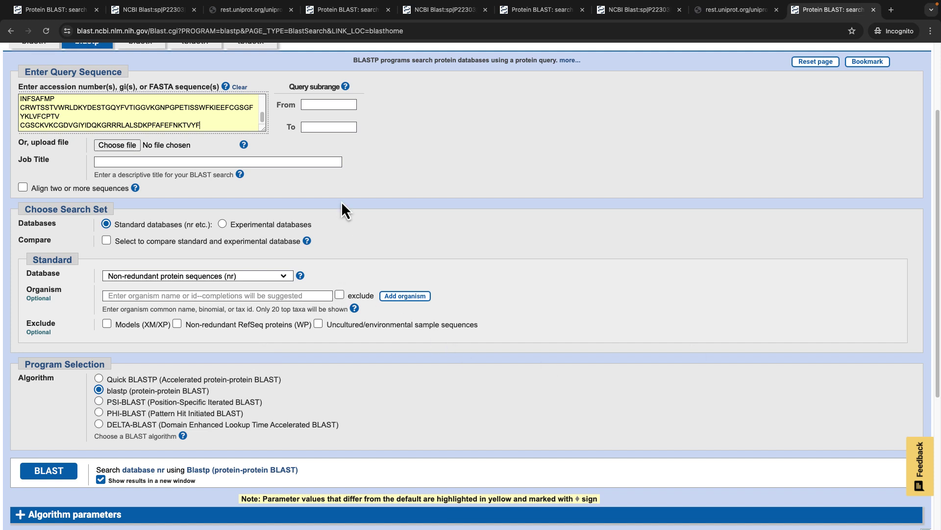
click(325, 105)
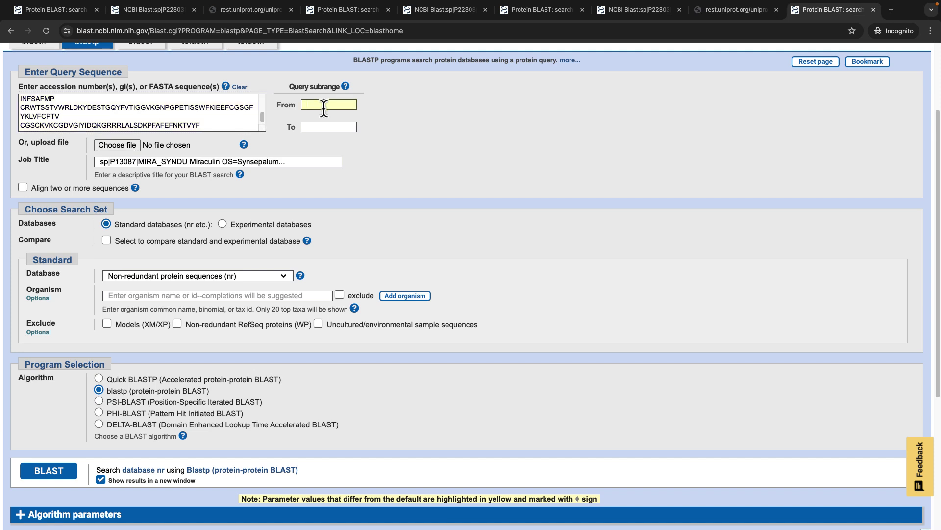
text(30)
click(340, 128)
text(220)
Step: Run the blastp search of miraculin against the Non-redundant protein sequences (nr) database, with results in a new window
scroll(477, 142, down, 1)
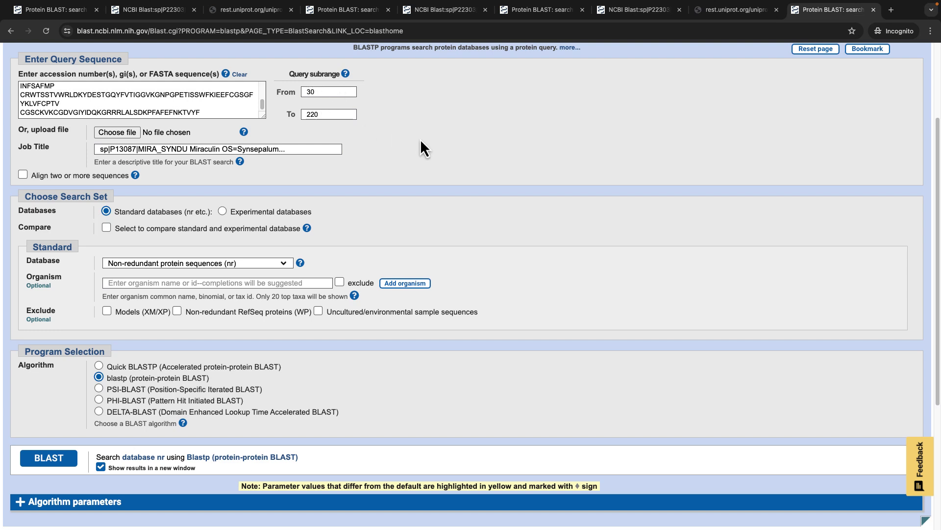
scroll(420, 140, down, 1)
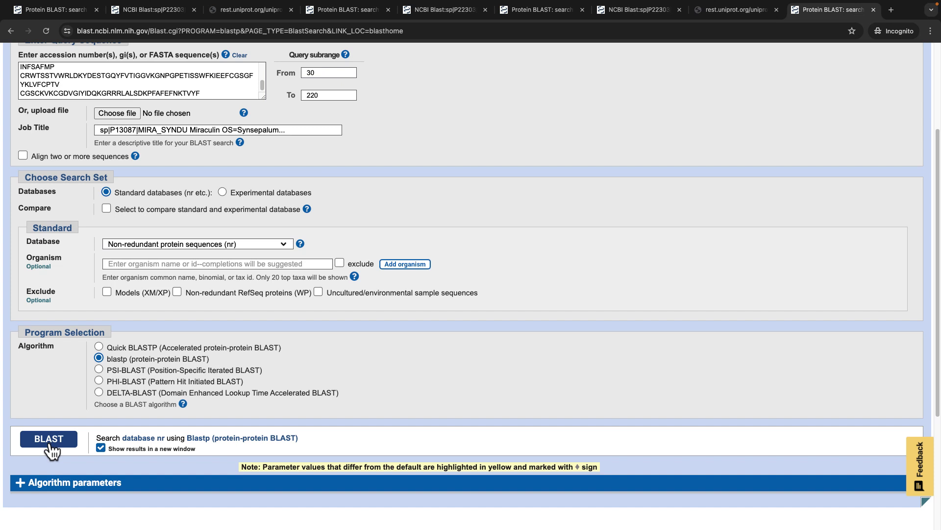
click(49, 443)
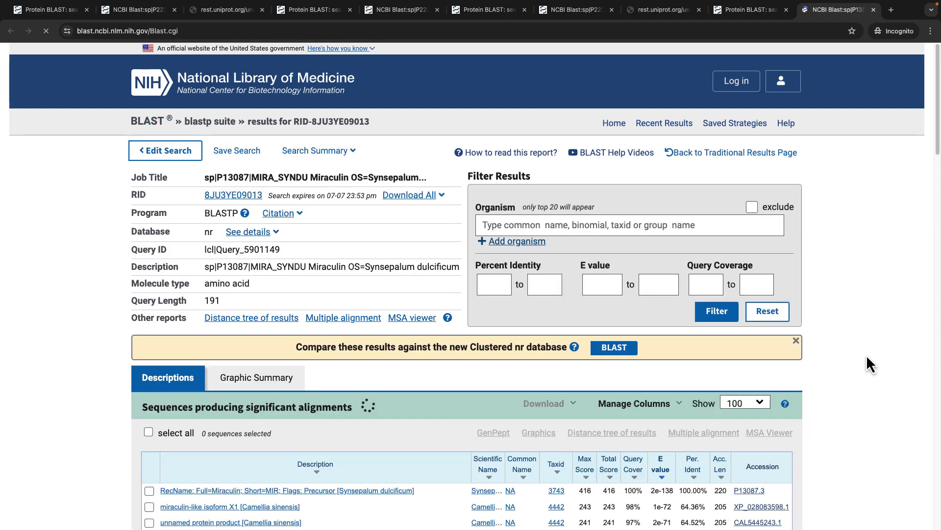
Step: Look through the miraculin search report's summary, Graphic Summary, Alignments and Taxonomy views
scroll(867, 357, down, 1)
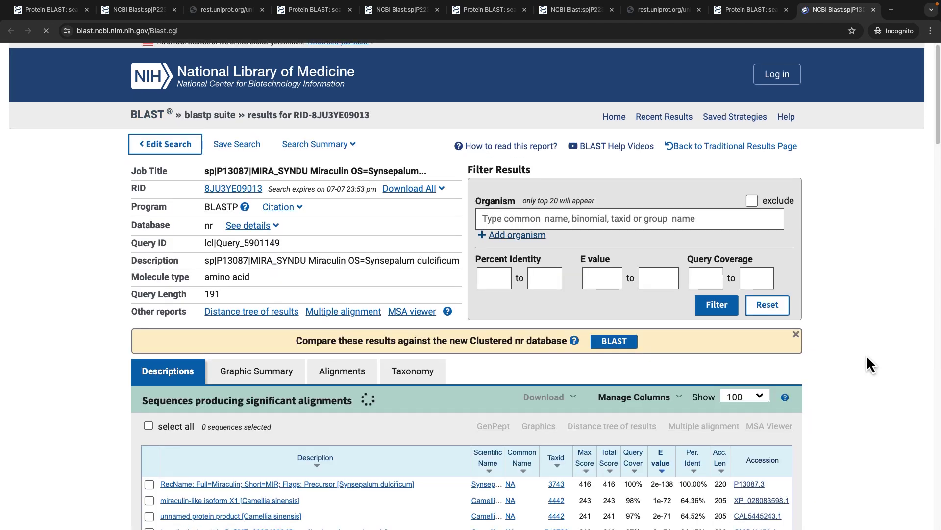
scroll(866, 355, down, 3)
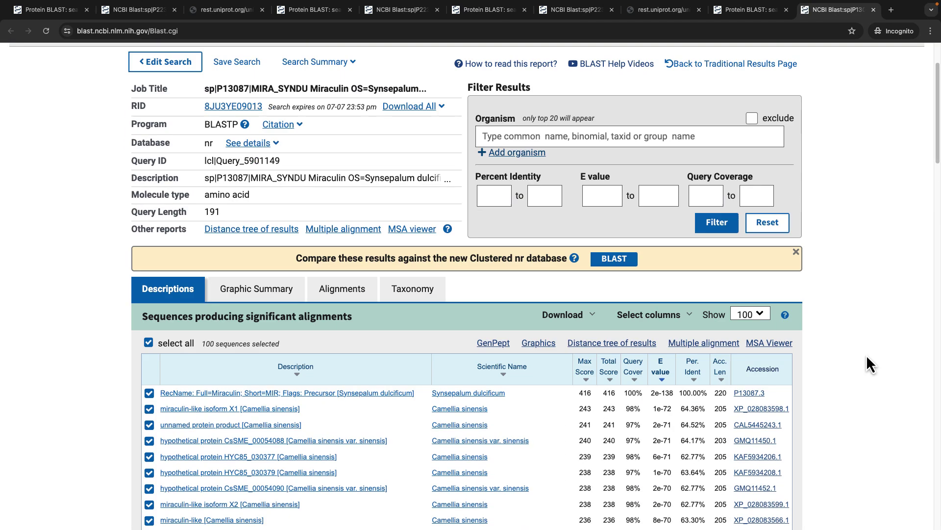
scroll(867, 354, down, 1)
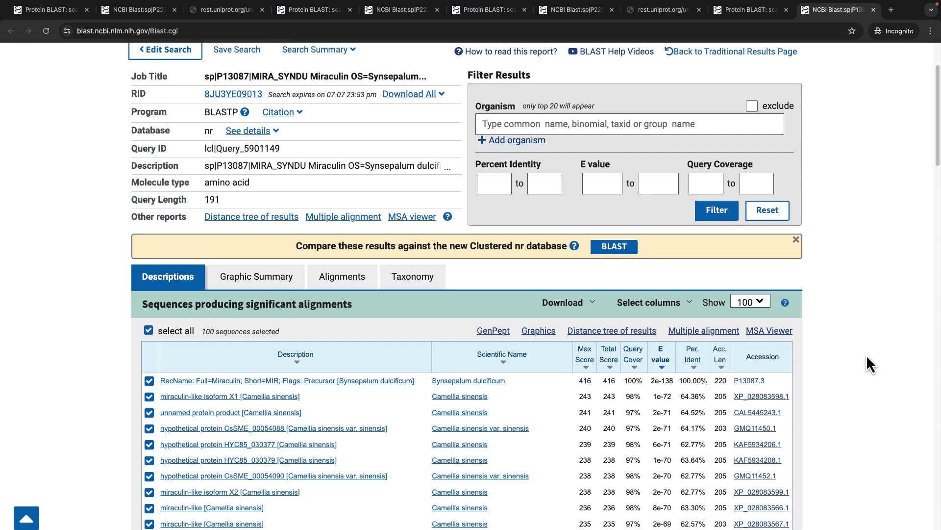
click(241, 283)
click(335, 289)
click(405, 285)
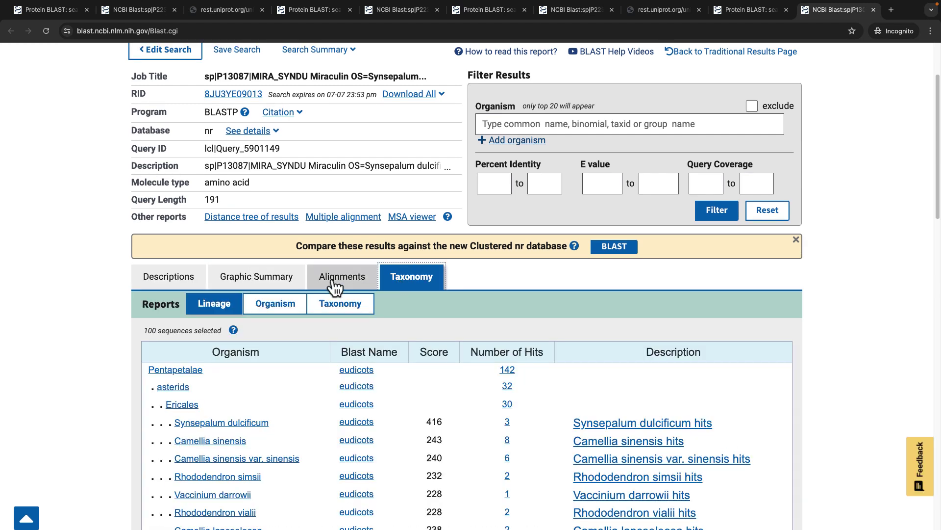
Step: Examine the Descriptions list of miraculin hits, comparing organisms, scores, query cover, E values and percent identity
click(183, 293)
scroll(856, 396, down, 2)
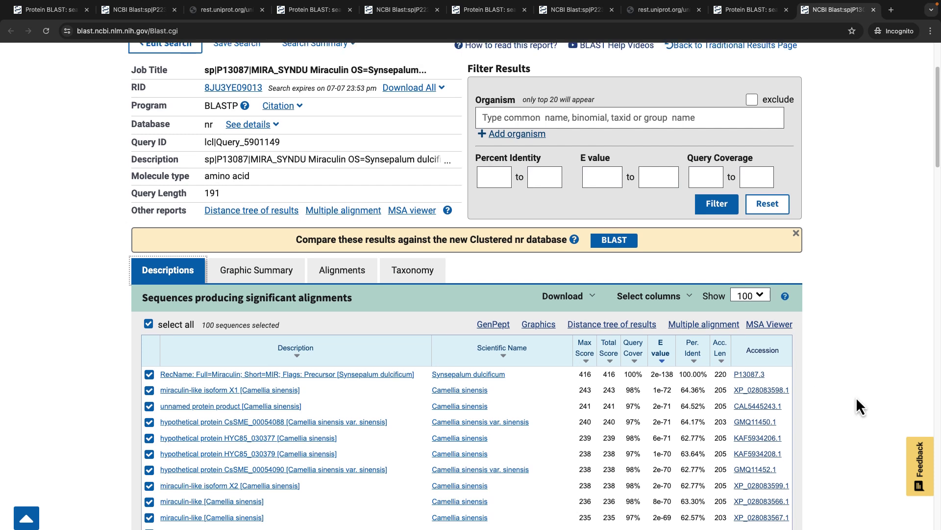
scroll(855, 396, down, 1)
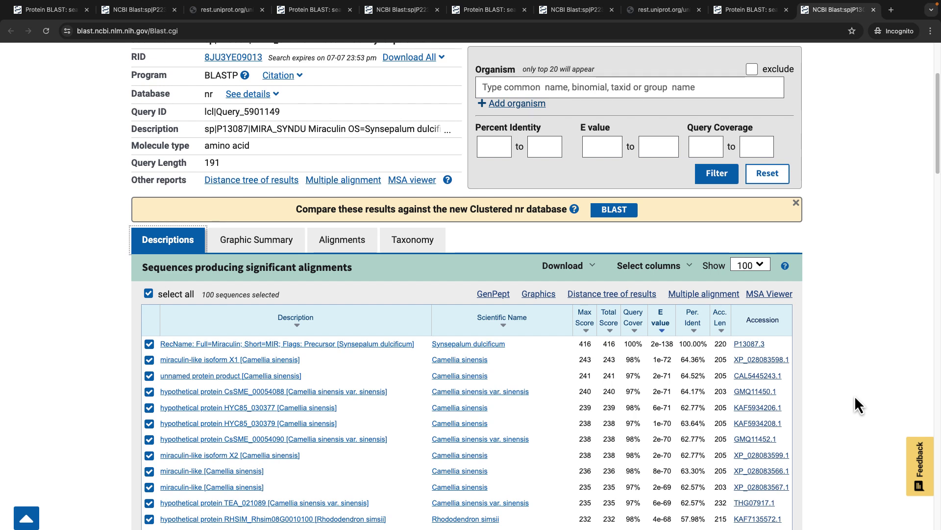
scroll(855, 397, down, 1)
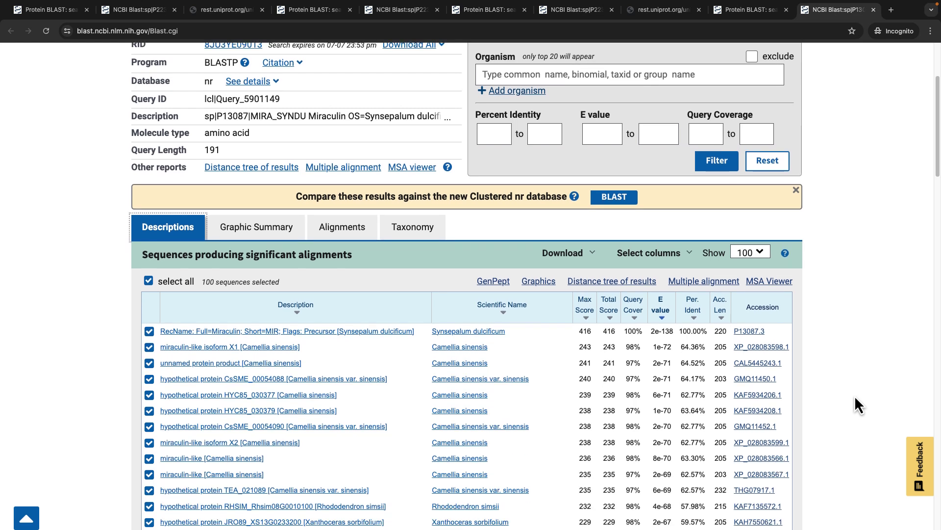
scroll(855, 397, down, 1)
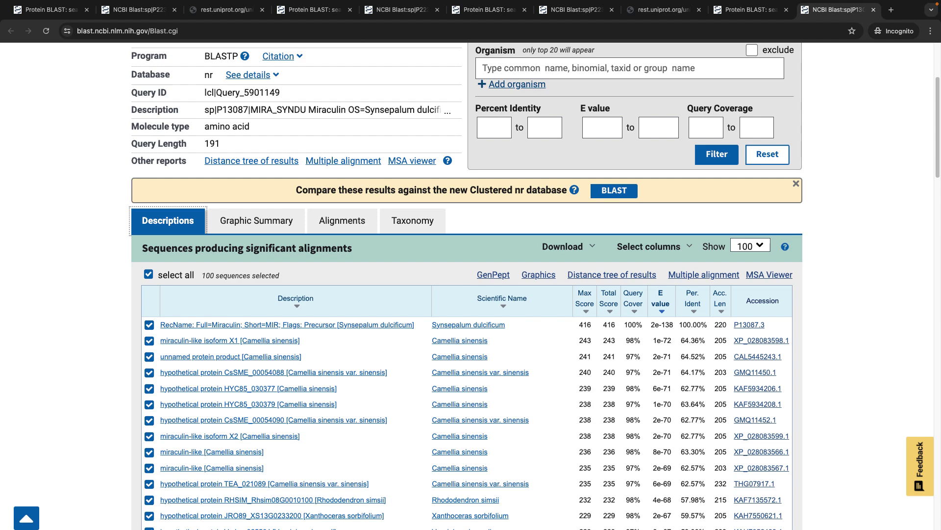
scroll(792, 365, down, 2)
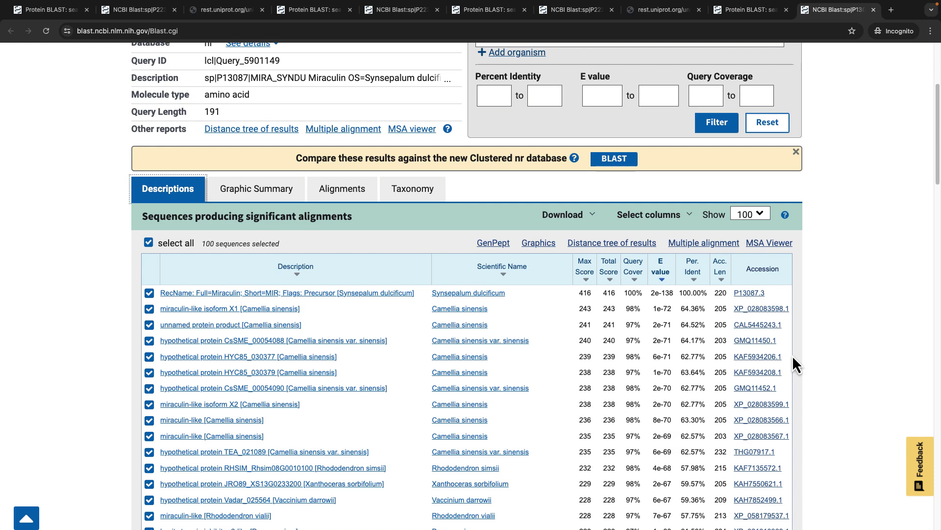
scroll(831, 331, down, 1)
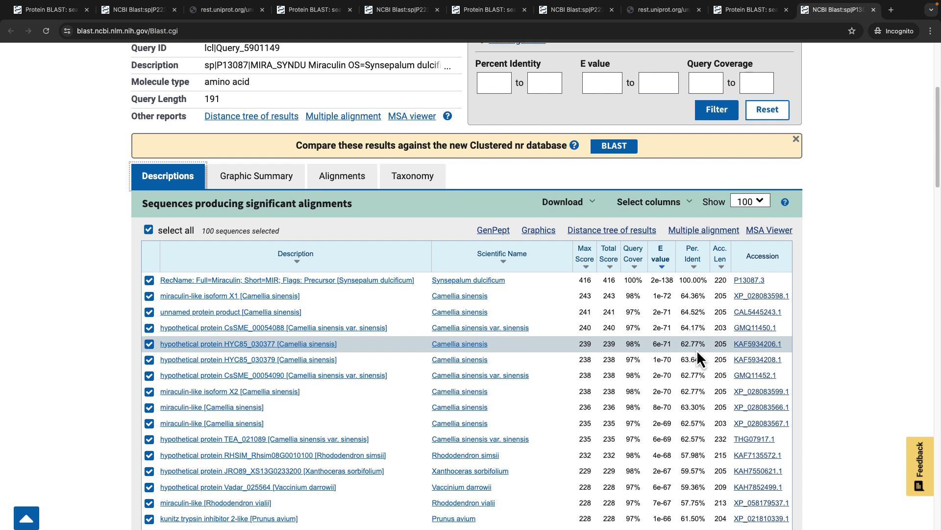
scroll(716, 351, down, 1)
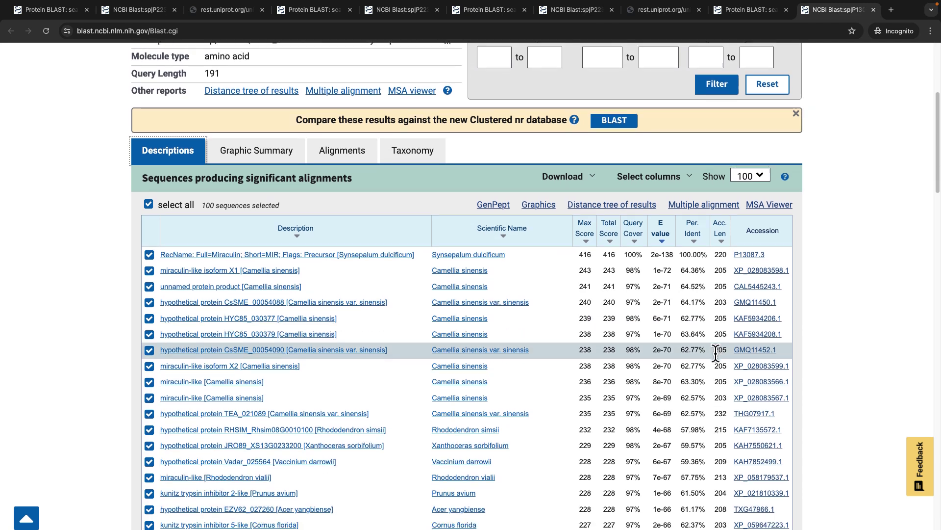
scroll(715, 351, down, 1)
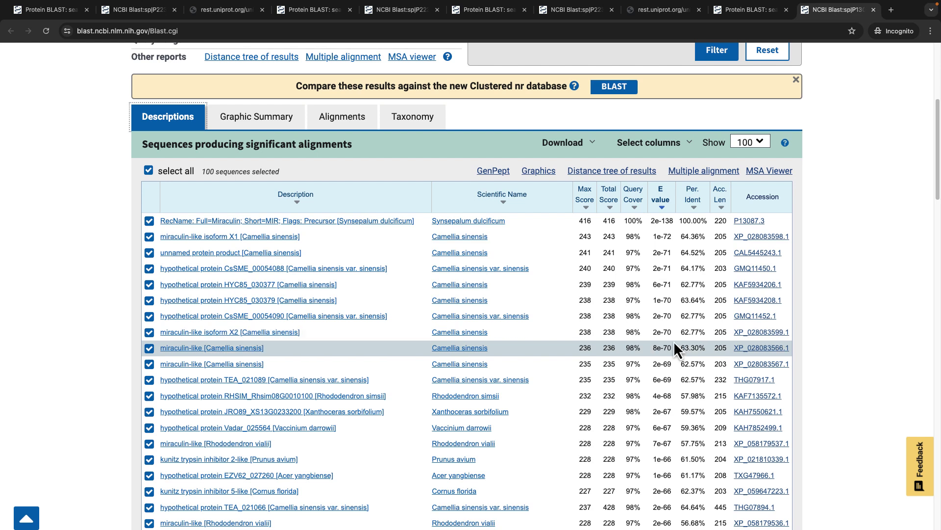
scroll(675, 342, down, 1)
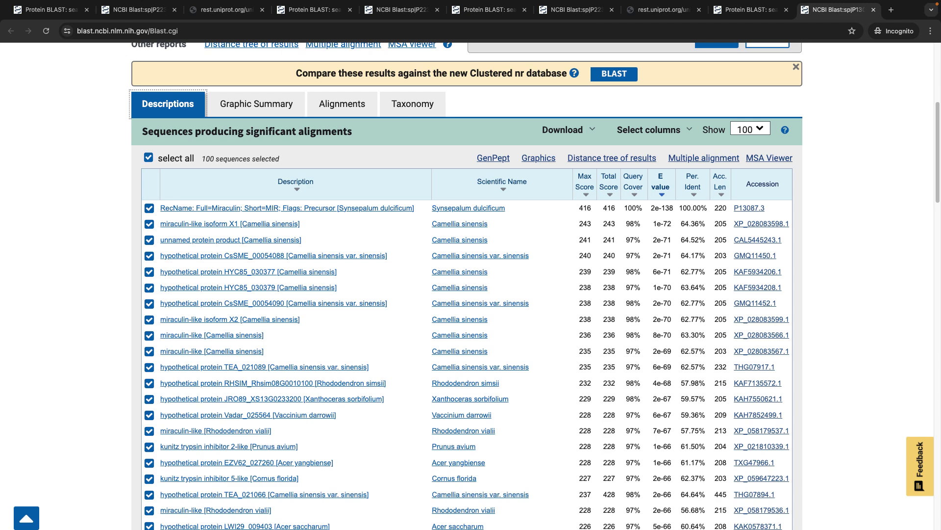